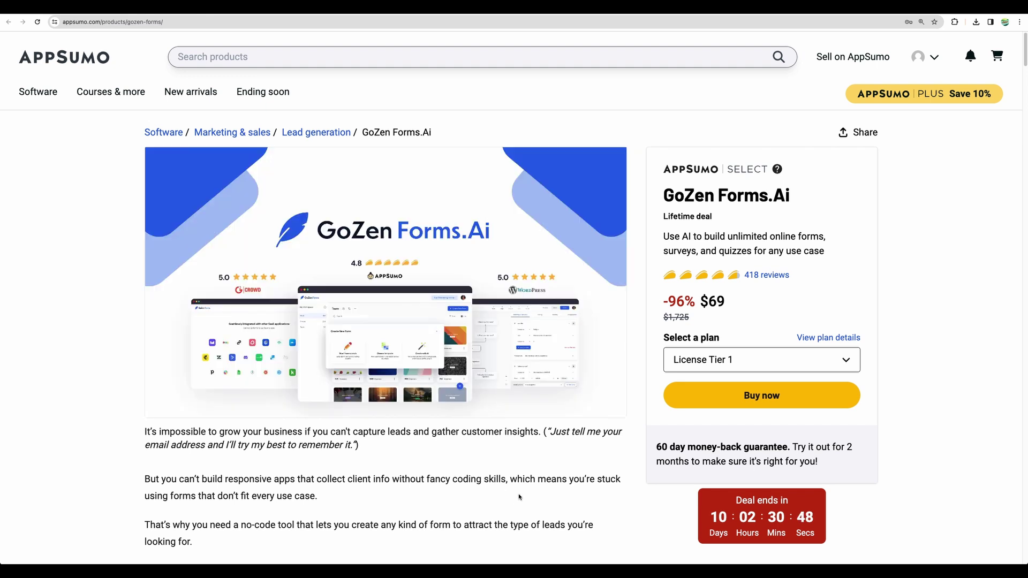
- Scroll the GoZen Forms.Ai deal page down to the Plans & features deal terms
{"action": "scroll", "coordinate": [517, 492], "scroll_direction": "down", "scroll_amount": 1}
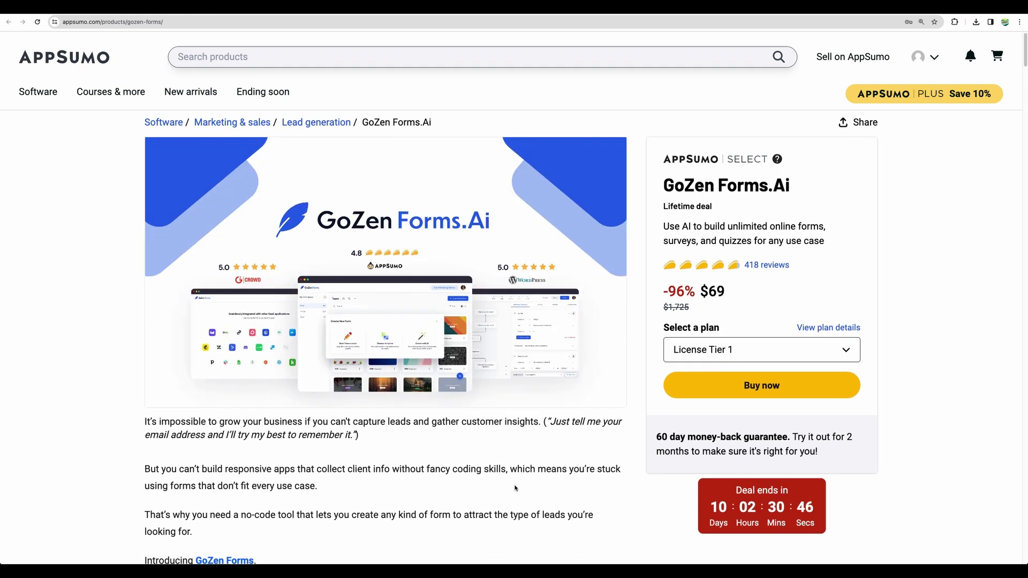
{"action": "scroll", "coordinate": [515, 487], "scroll_direction": "down", "scroll_amount": 1}
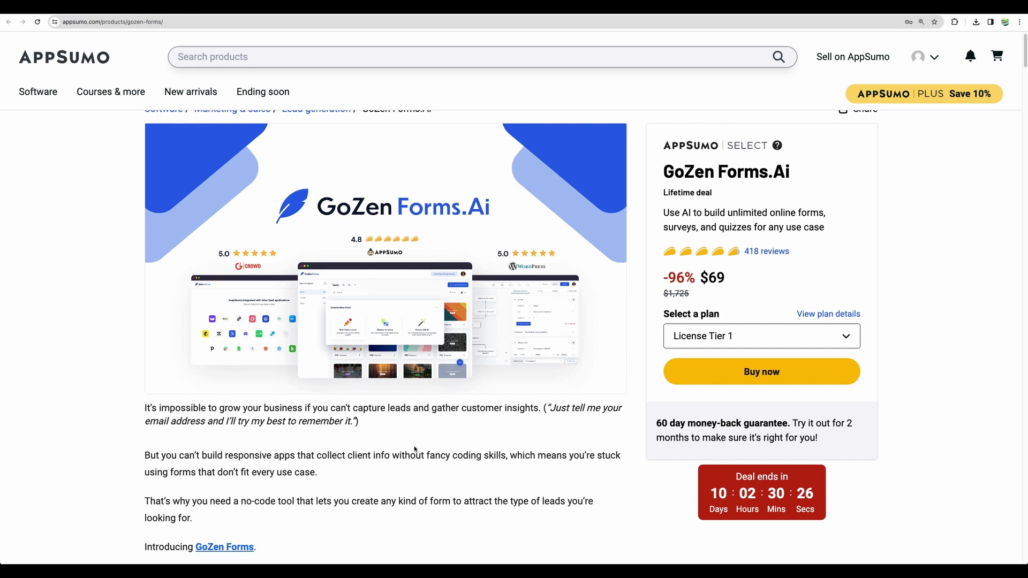
{"action": "scroll", "coordinate": [365, 361], "scroll_direction": "down", "scroll_amount": 10}
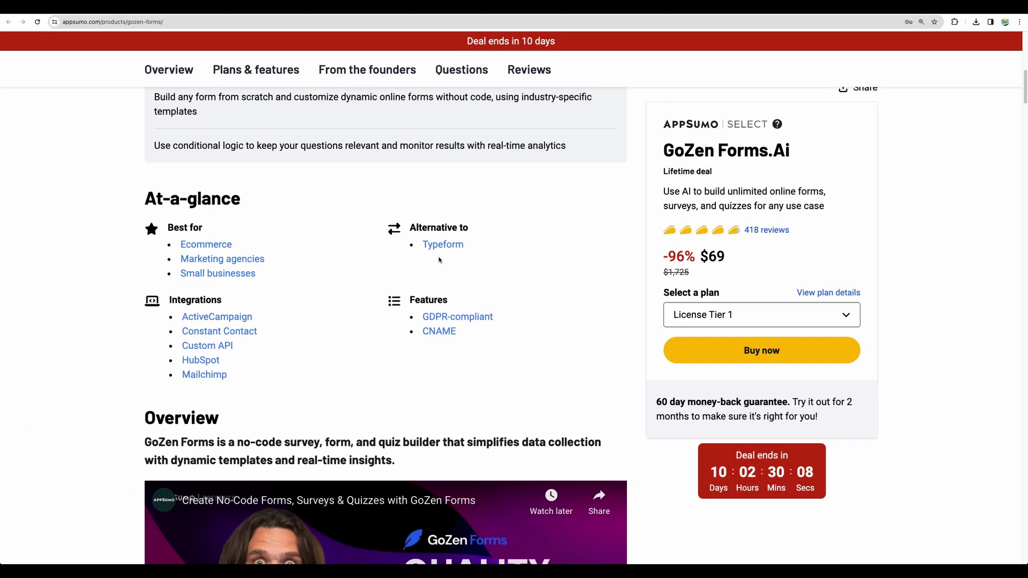
{"action": "scroll", "coordinate": [768, 229], "scroll_direction": "down", "scroll_amount": 10}
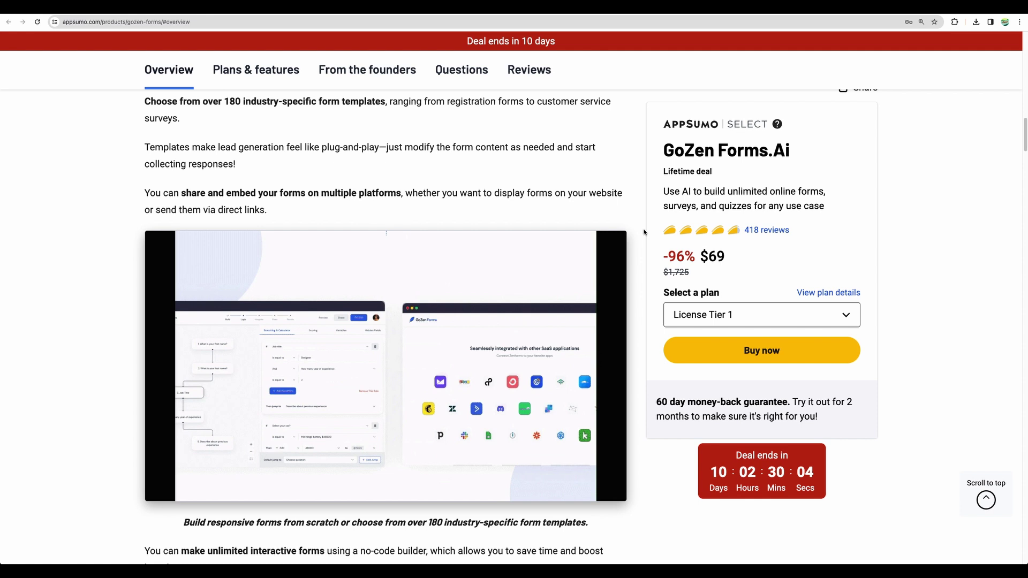
{"action": "scroll", "coordinate": [644, 232], "scroll_direction": "down", "scroll_amount": 1}
{"action": "scroll", "coordinate": [640, 249], "scroll_direction": "down", "scroll_amount": 2}
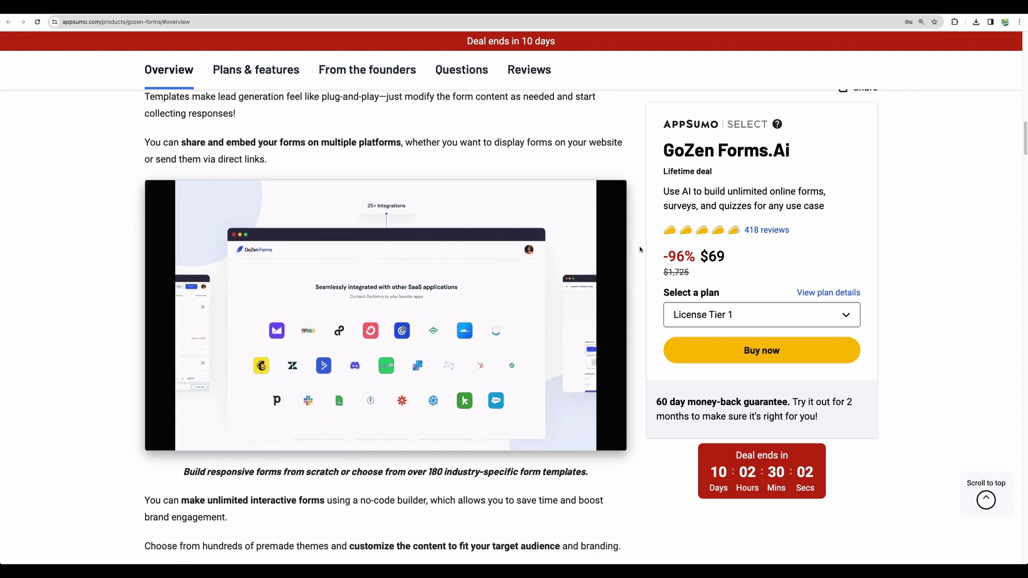
{"action": "scroll", "coordinate": [640, 249], "scroll_direction": "down", "scroll_amount": 15}
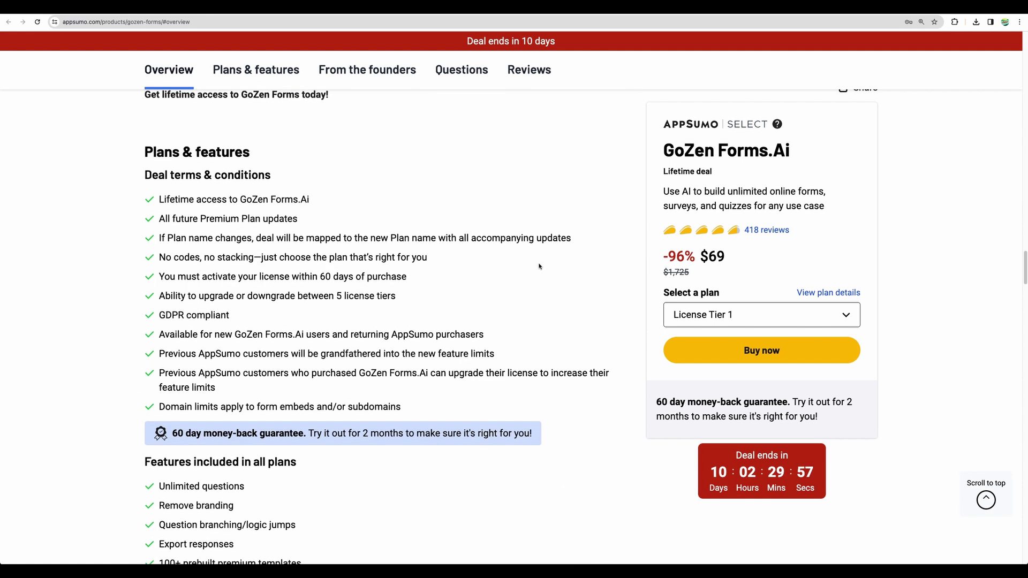
- Highlight License Tier 1's Unlimited forms and 100 AI-generated questions
{"action": "scroll", "coordinate": [539, 266], "scroll_direction": "down", "scroll_amount": 8}
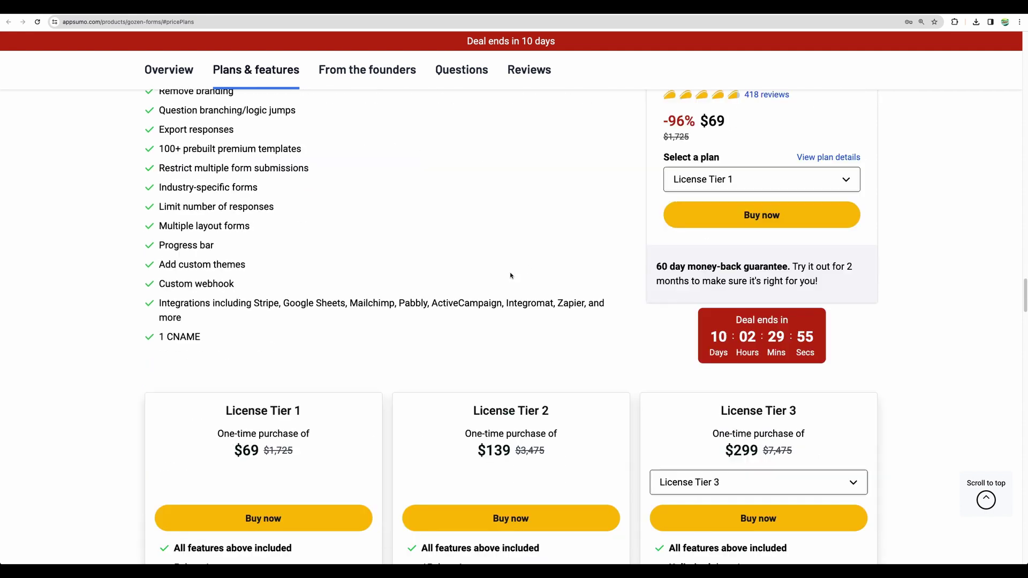
{"action": "scroll", "coordinate": [511, 276], "scroll_direction": "down", "scroll_amount": 5}
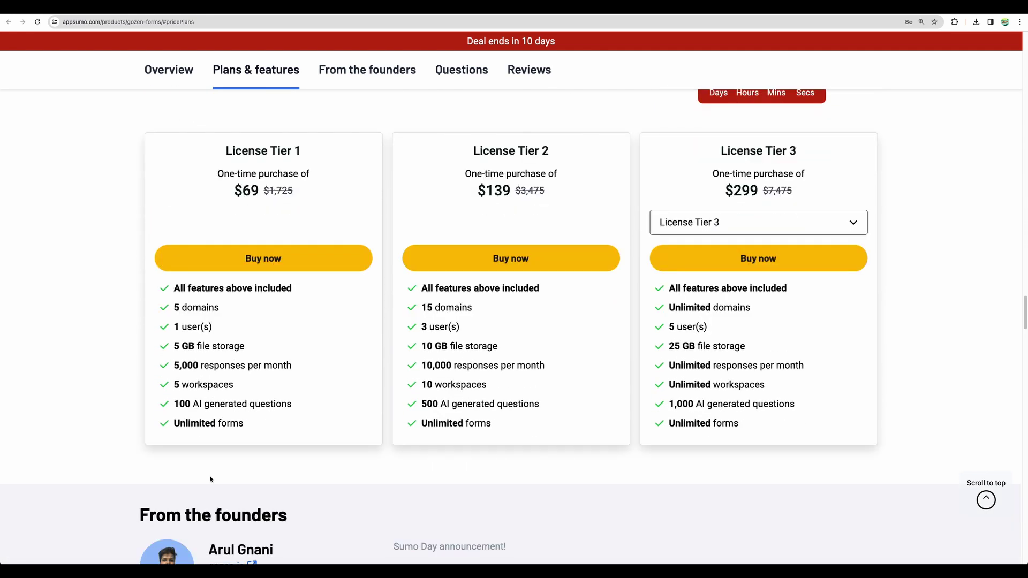
{"action": "double_click", "coordinate": [217, 424]}
{"action": "left_click", "coordinate": [249, 432], "text": "shift"}
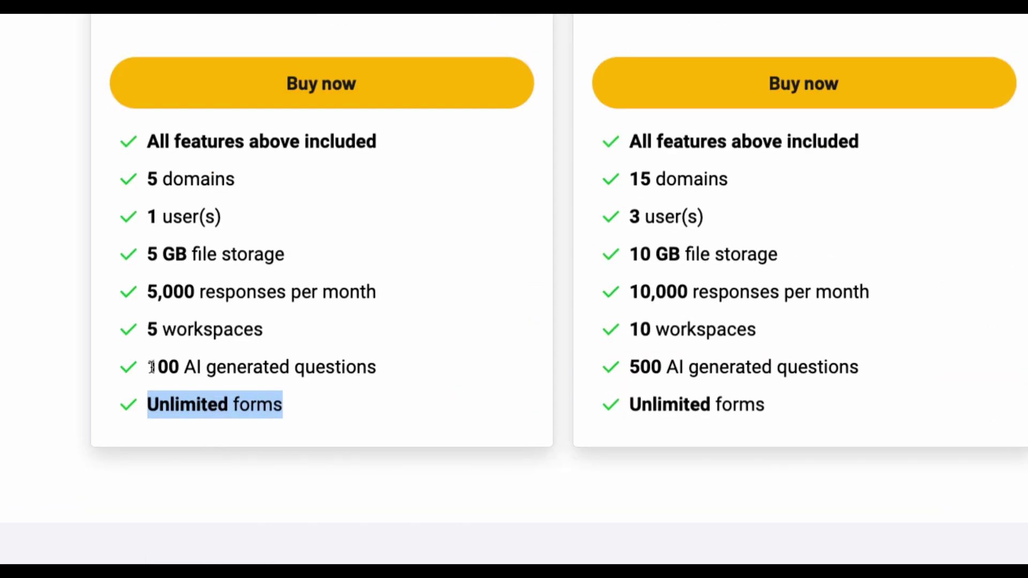
{"action": "left_click_drag", "start_coordinate": [151, 368], "coordinate": [382, 369]}
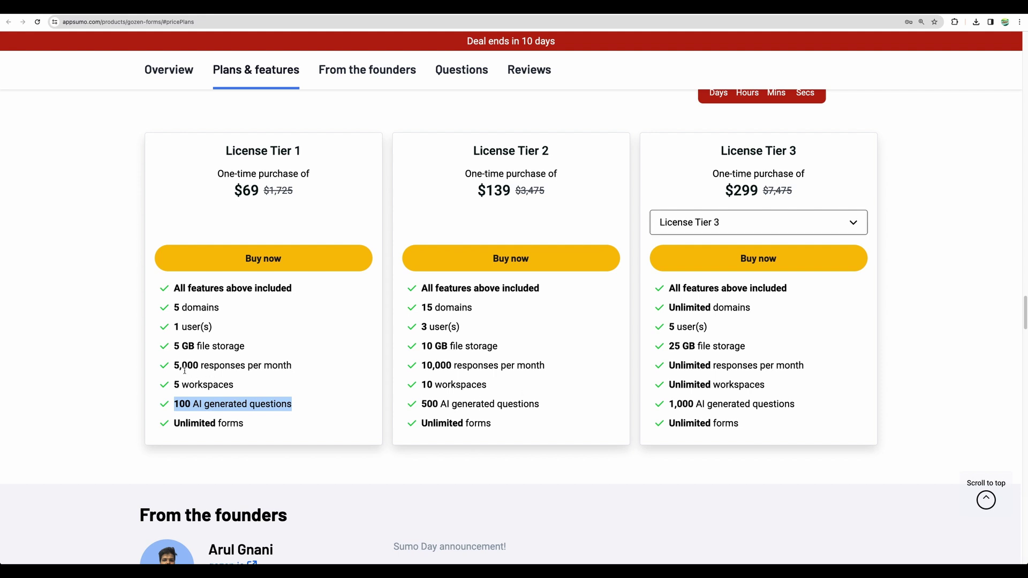
- Compare monthly responses: 5,000 for Tier 1, 10,000 for Tier 2, unlimited for Tier 3
{"action": "left_click_drag", "start_coordinate": [174, 366], "coordinate": [293, 369]}
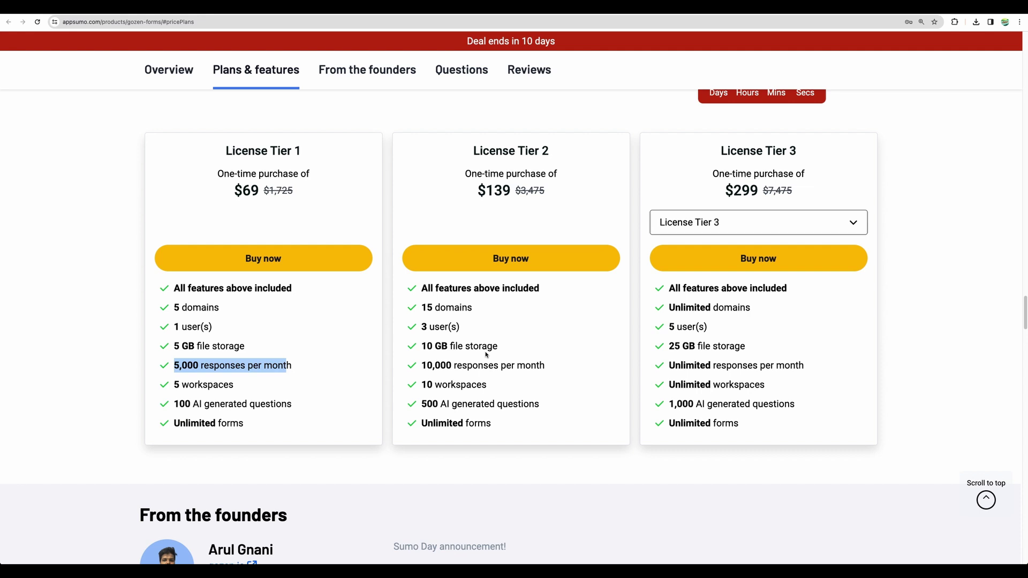
{"action": "left_click_drag", "start_coordinate": [422, 366], "coordinate": [546, 369]}
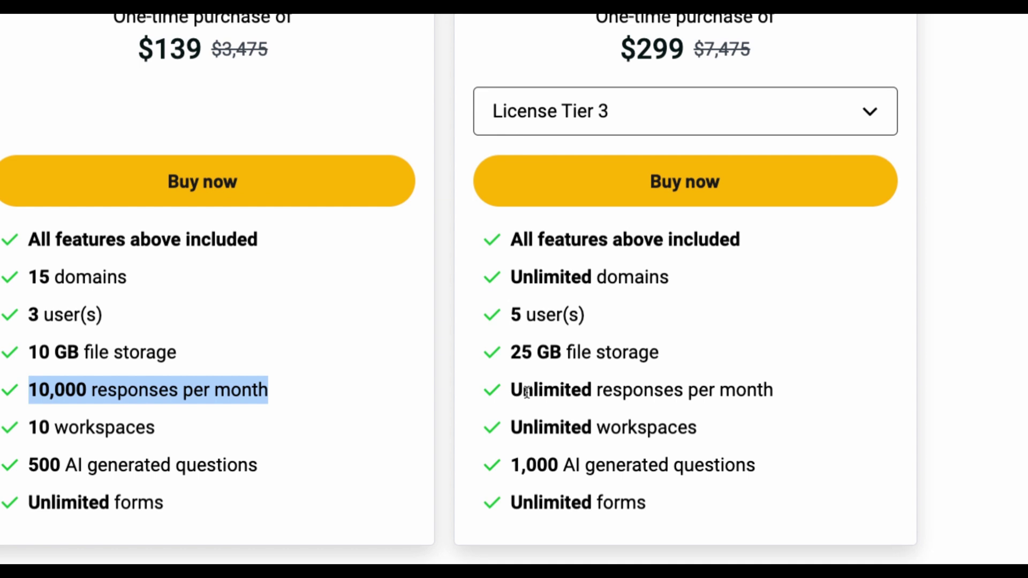
{"action": "left_click_drag", "start_coordinate": [526, 393], "coordinate": [766, 401]}
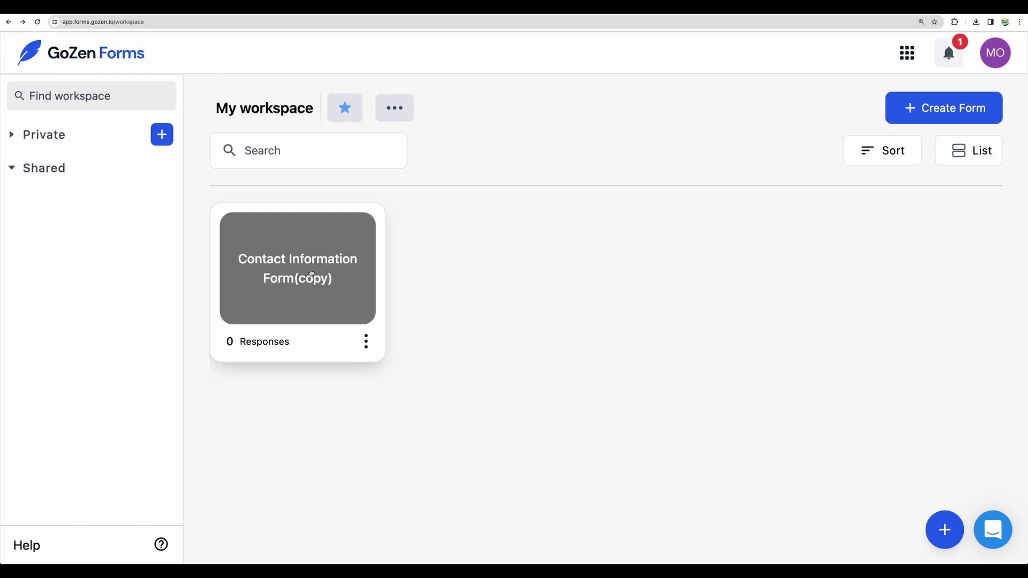
- Open Contact Information Form(copy) and step through First Name, Last Name, Phone Number and Email
{"action": "left_click", "coordinate": [311, 273]}
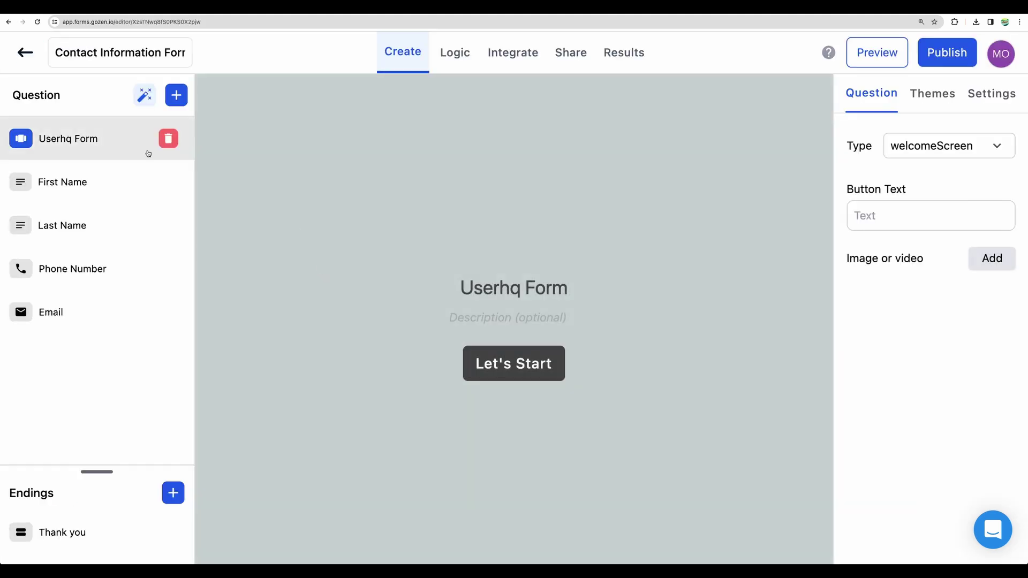
{"action": "left_click", "coordinate": [104, 182]}
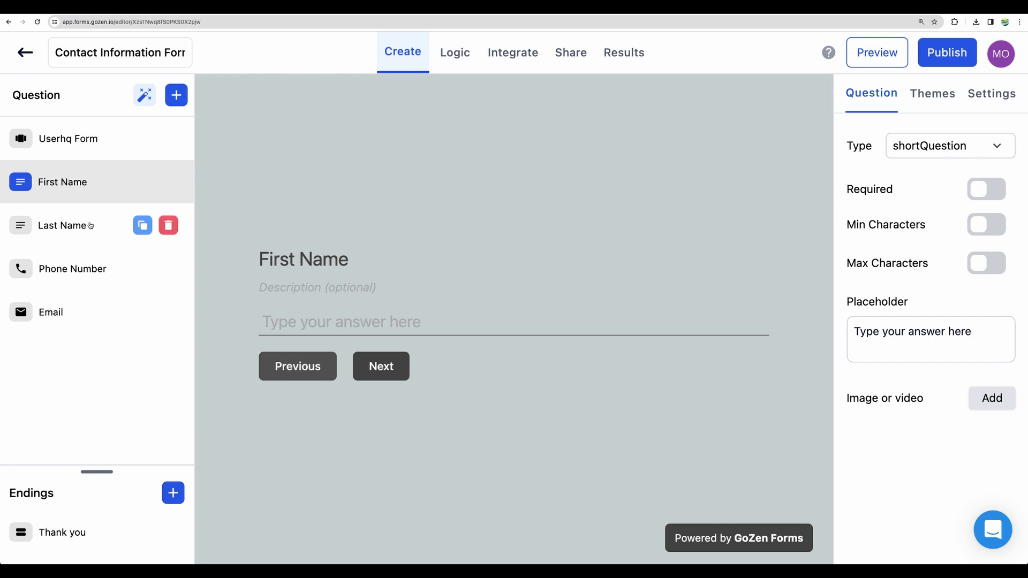
{"action": "left_click", "coordinate": [90, 225]}
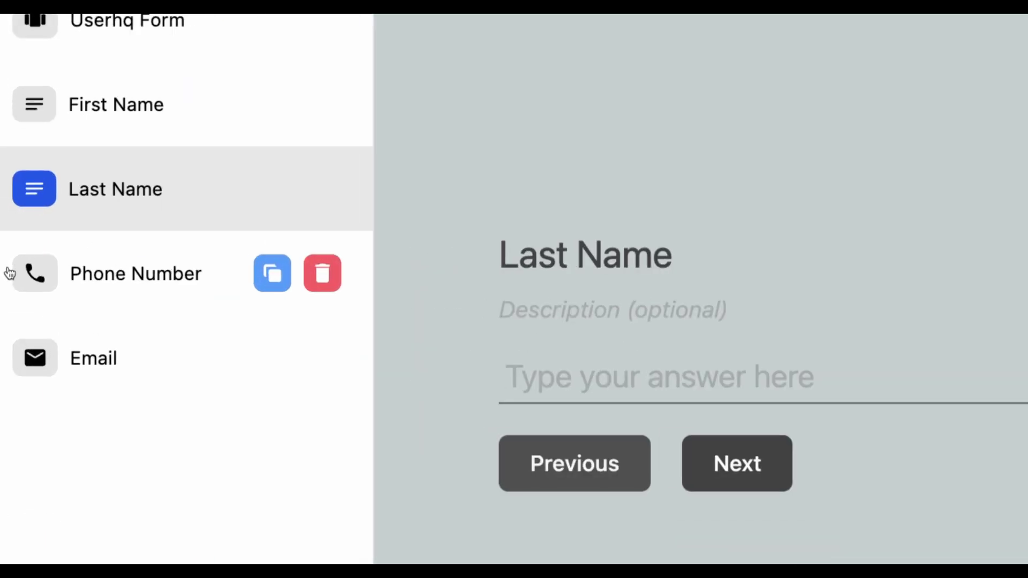
{"action": "left_click", "coordinate": [10, 273]}
{"action": "left_click", "coordinate": [108, 356]}
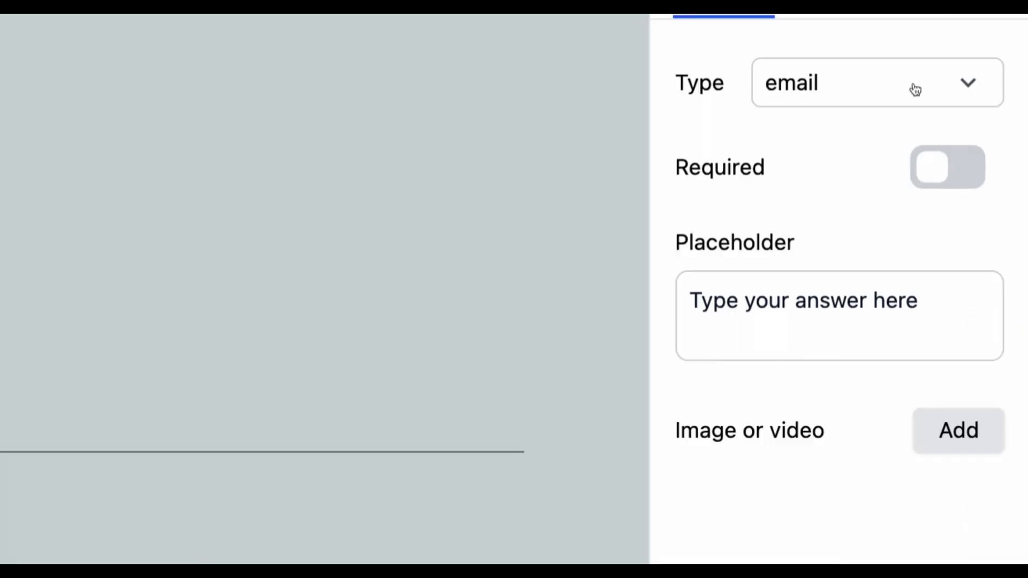
{"action": "left_click", "coordinate": [926, 89]}
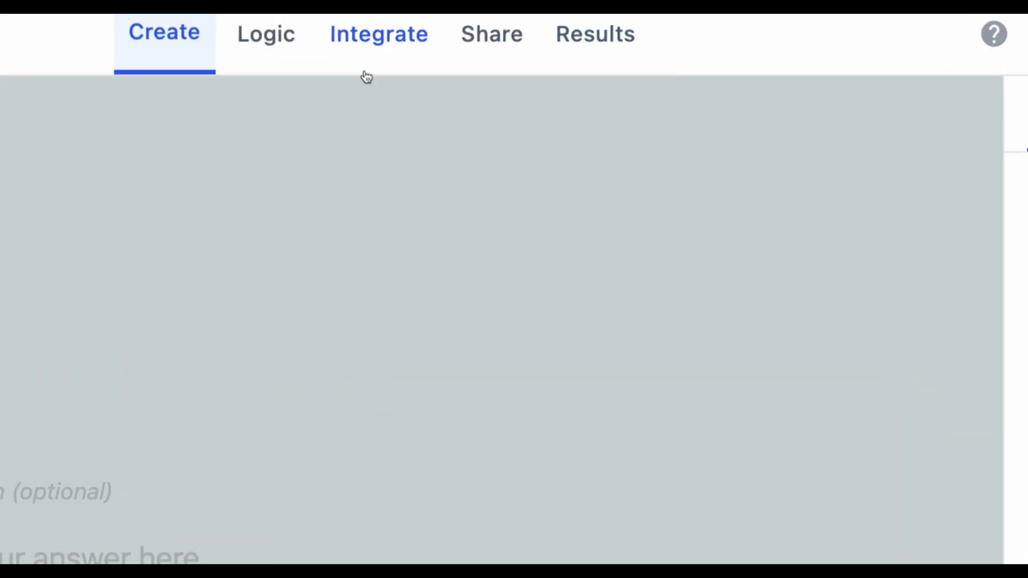
- Check the form's Logic, try a rule on First Name, then view its Integrations
{"action": "left_click", "coordinate": [266, 56]}
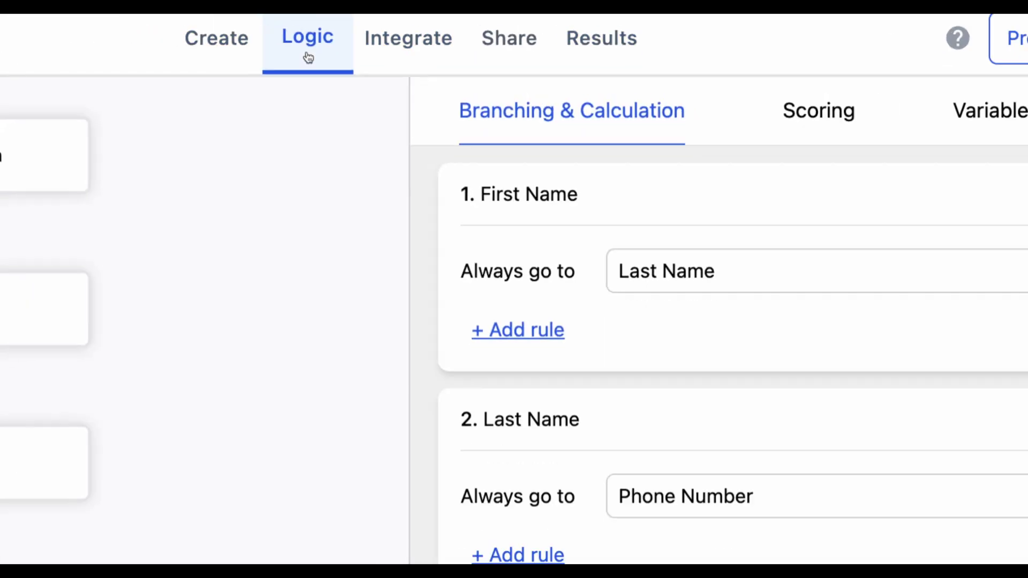
{"action": "scroll", "coordinate": [580, 231], "scroll_direction": "down", "scroll_amount": 1}
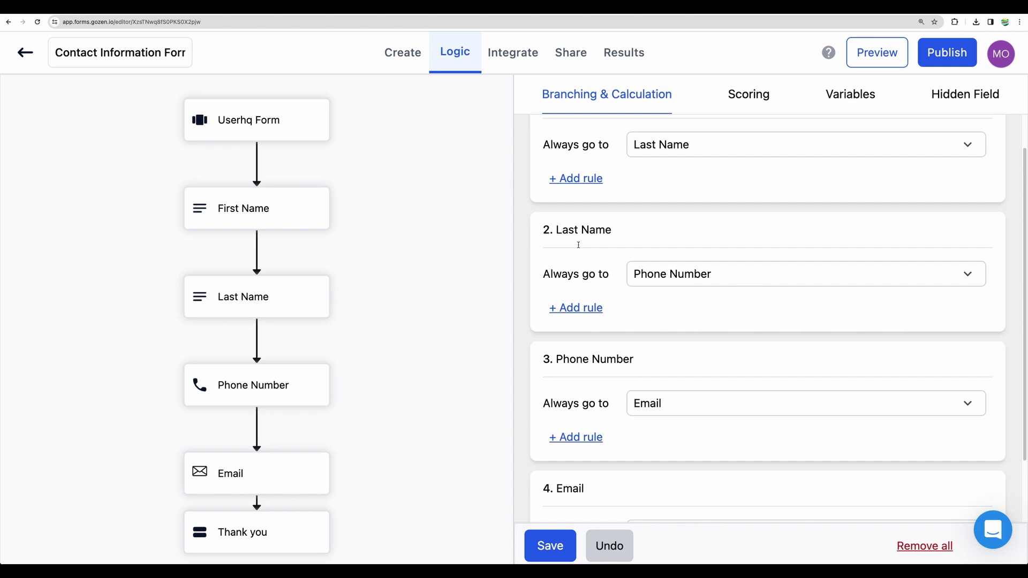
{"action": "scroll", "coordinate": [587, 236], "scroll_direction": "up", "scroll_amount": 1}
{"action": "left_click", "coordinate": [582, 221]}
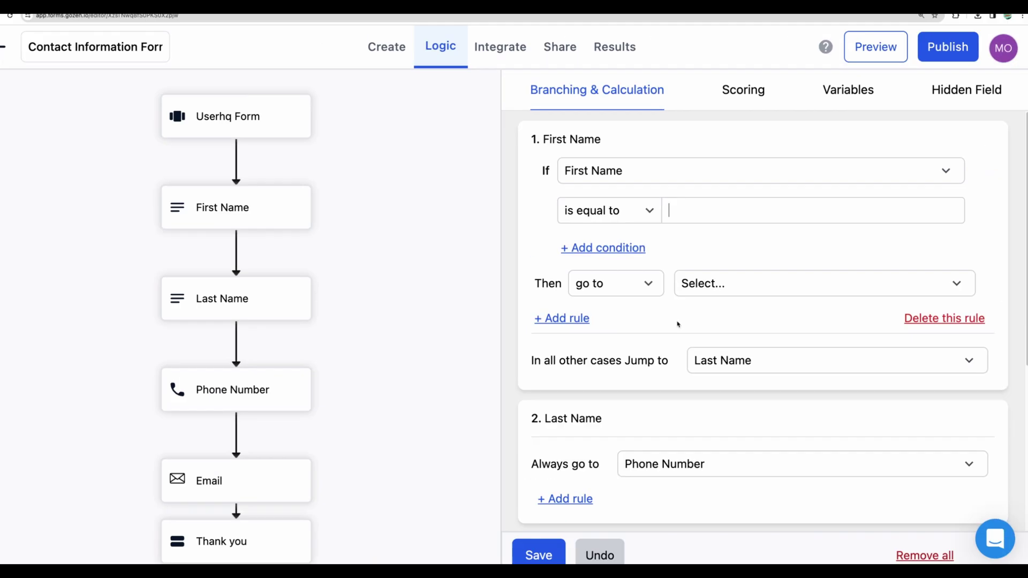
{"action": "left_click", "coordinate": [498, 46]}
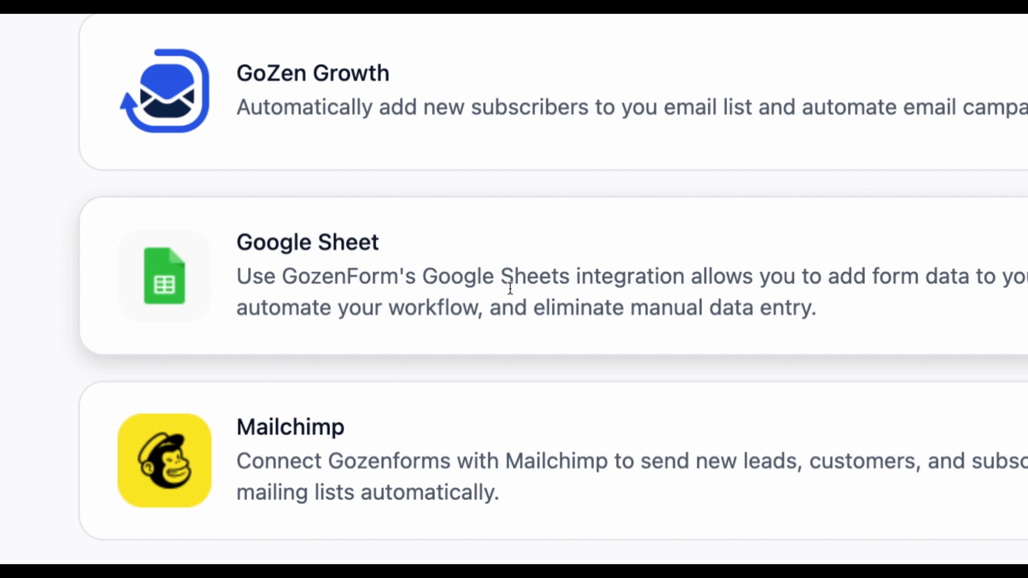
- Scroll through the integrations list, highlighting the Custom WebHook entry along the way
{"action": "scroll", "coordinate": [300, 536], "scroll_direction": "down", "scroll_amount": 1}
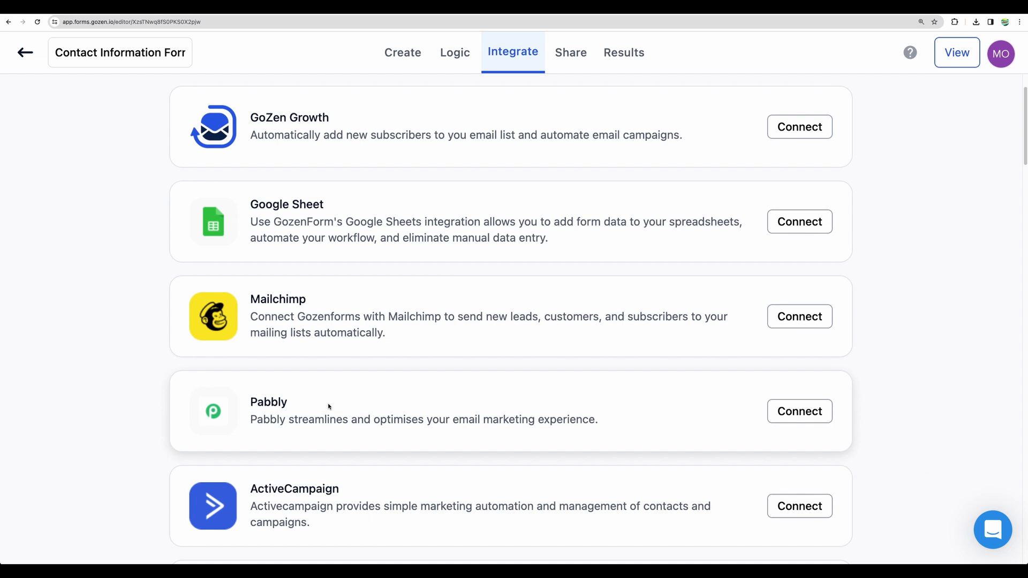
{"action": "scroll", "coordinate": [329, 406], "scroll_direction": "down", "scroll_amount": 9}
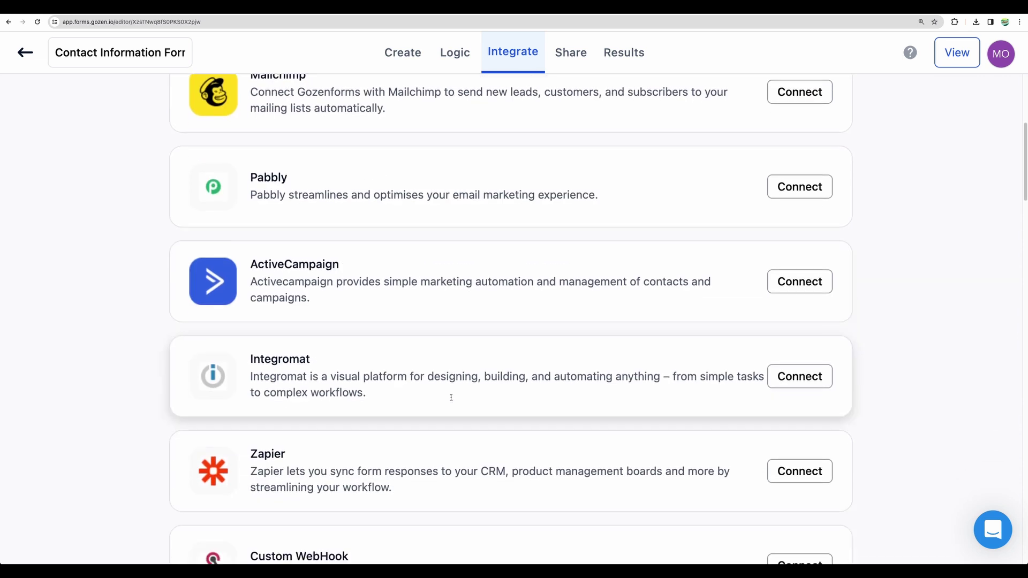
{"action": "scroll", "coordinate": [445, 400], "scroll_direction": "down", "scroll_amount": 2}
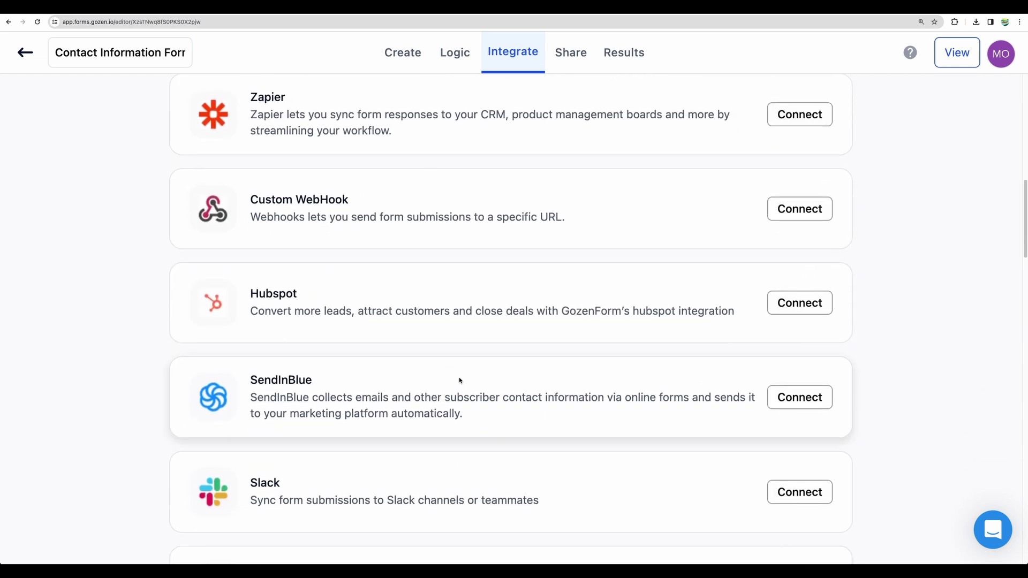
{"action": "left_click_drag", "start_coordinate": [252, 200], "coordinate": [562, 214]}
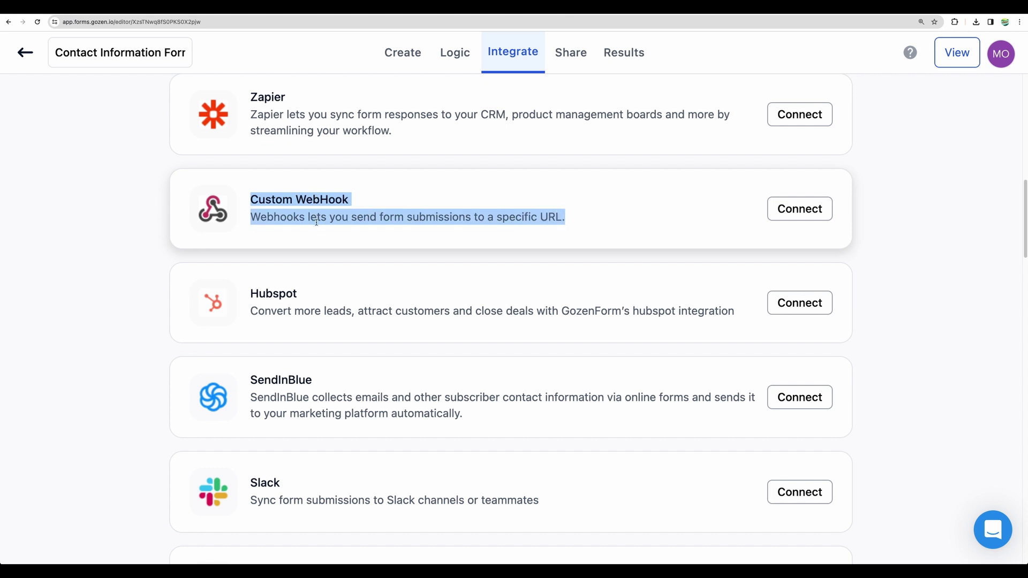
{"action": "scroll", "coordinate": [264, 201], "scroll_direction": "down", "scroll_amount": 5}
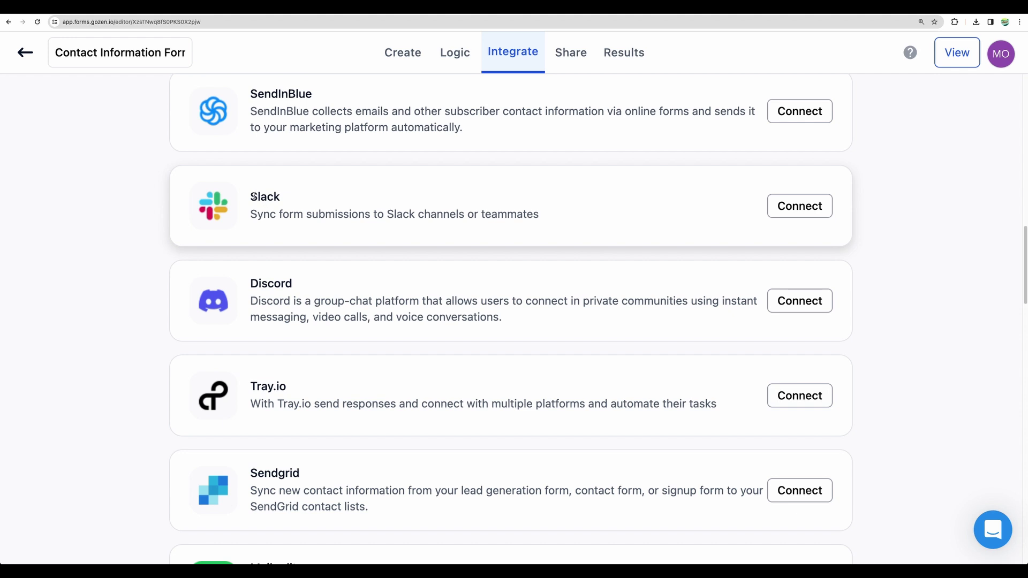
{"action": "left_click_drag", "start_coordinate": [284, 266], "coordinate": [298, 284]}
{"action": "scroll", "coordinate": [327, 293], "scroll_direction": "down", "scroll_amount": 6}
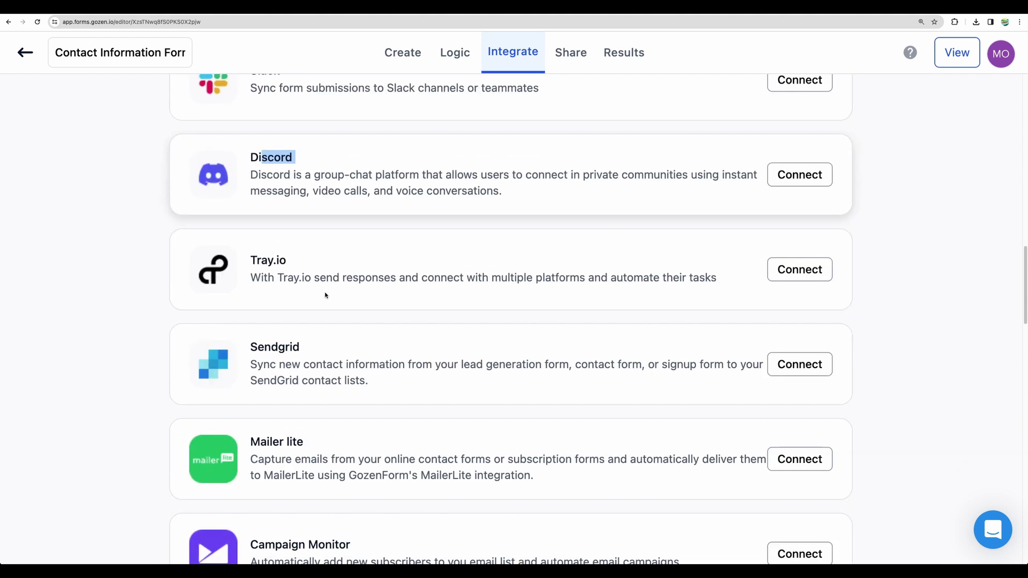
{"action": "scroll", "coordinate": [326, 292], "scroll_direction": "down", "scroll_amount": 4}
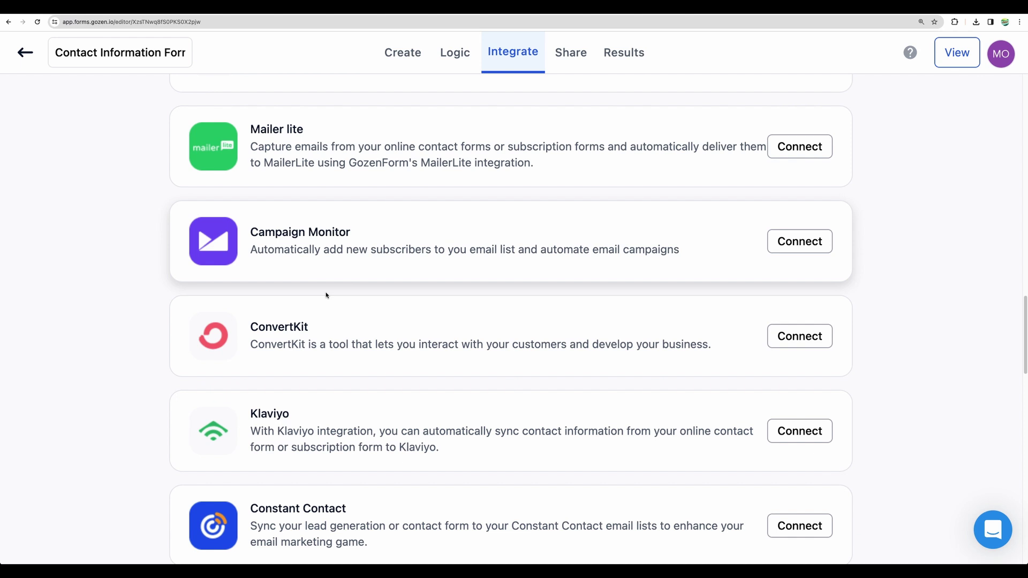
{"action": "scroll", "coordinate": [327, 291], "scroll_direction": "down", "scroll_amount": 2}
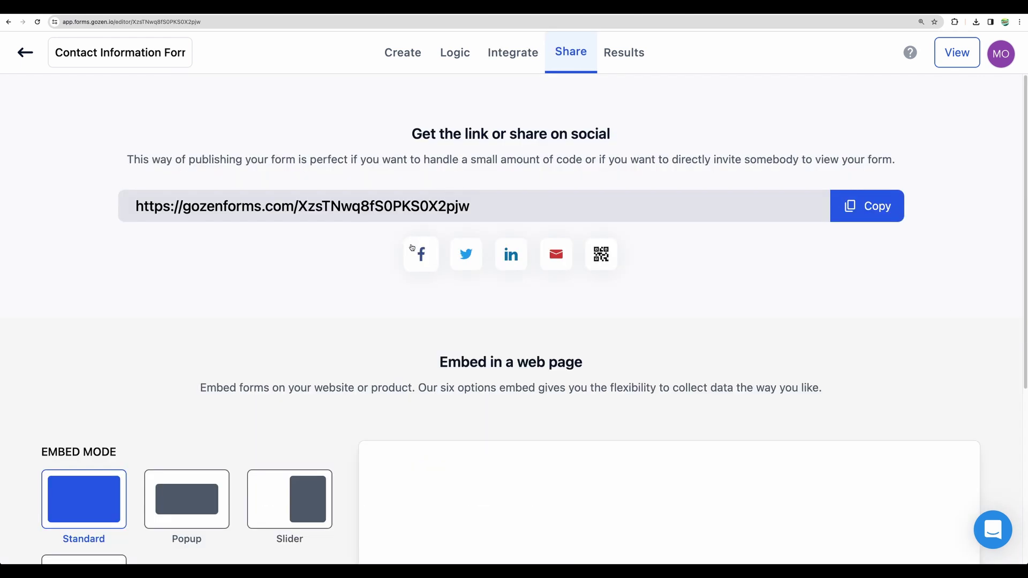
- Zoom out the Share page, select the share link and try Popup and Slider embed modes
{"action": "key", "text": "super+minus"}
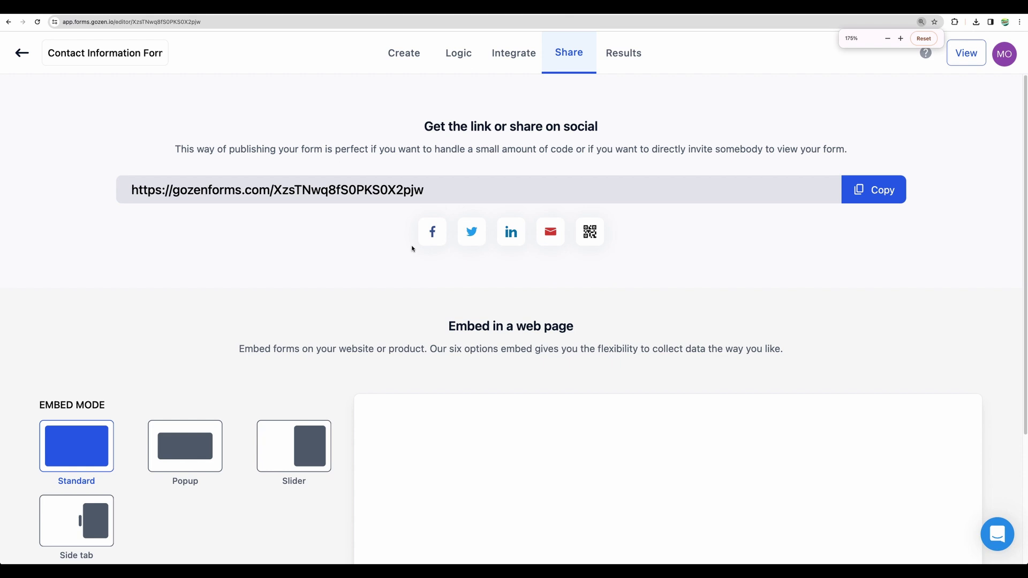
{"action": "left_click", "coordinate": [272, 190]}
{"action": "left_click", "coordinate": [431, 130]}
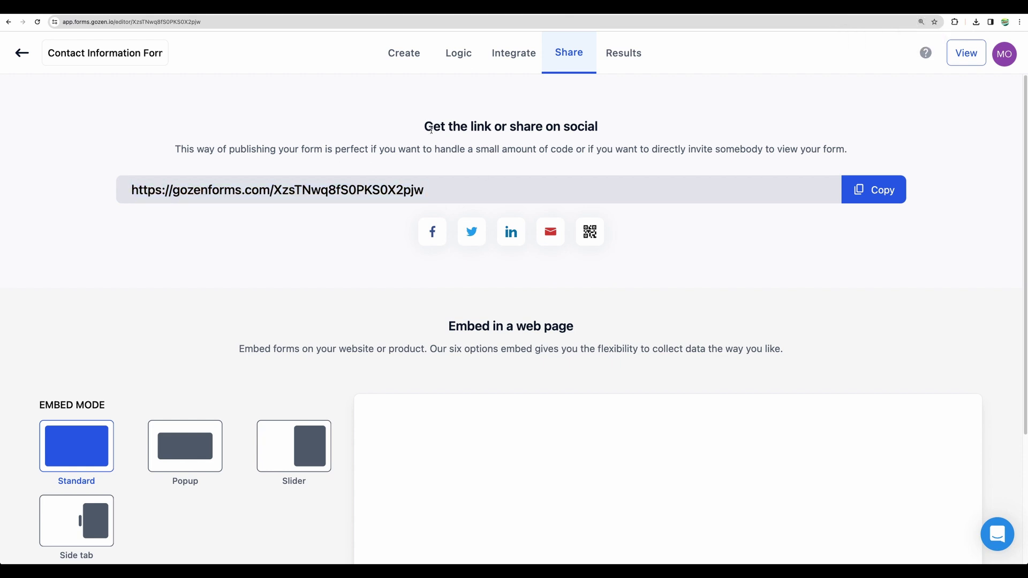
{"action": "scroll", "coordinate": [333, 282], "scroll_direction": "down", "scroll_amount": 2}
{"action": "left_click", "coordinate": [196, 374]}
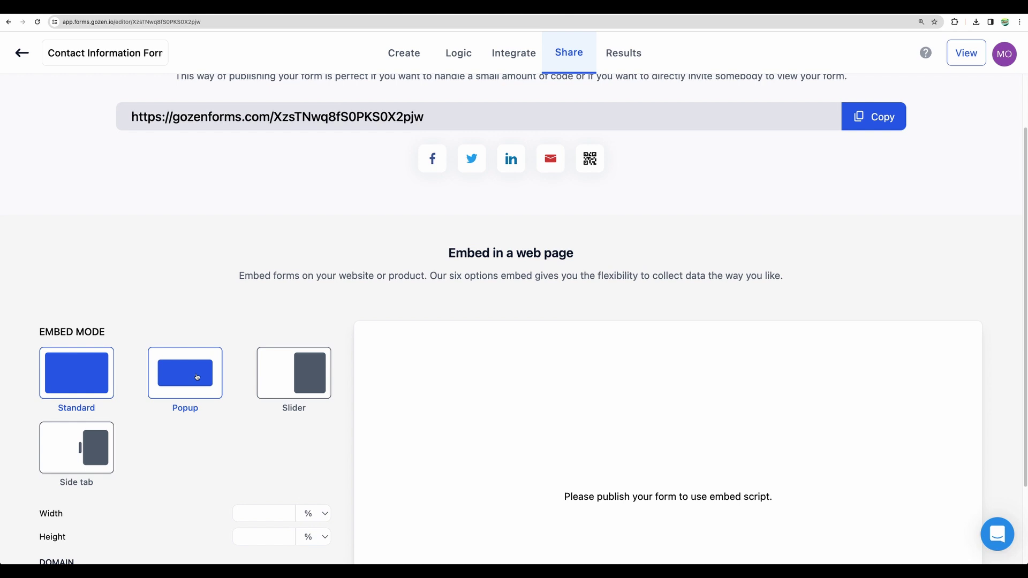
{"action": "scroll", "coordinate": [194, 321], "scroll_direction": "down", "scroll_amount": 3}
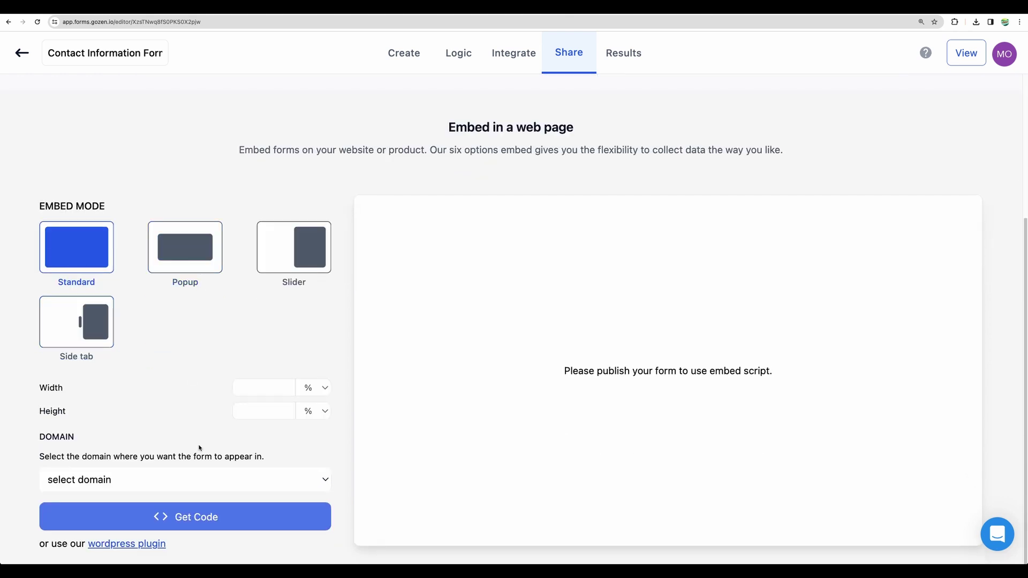
{"action": "left_click", "coordinate": [193, 260]}
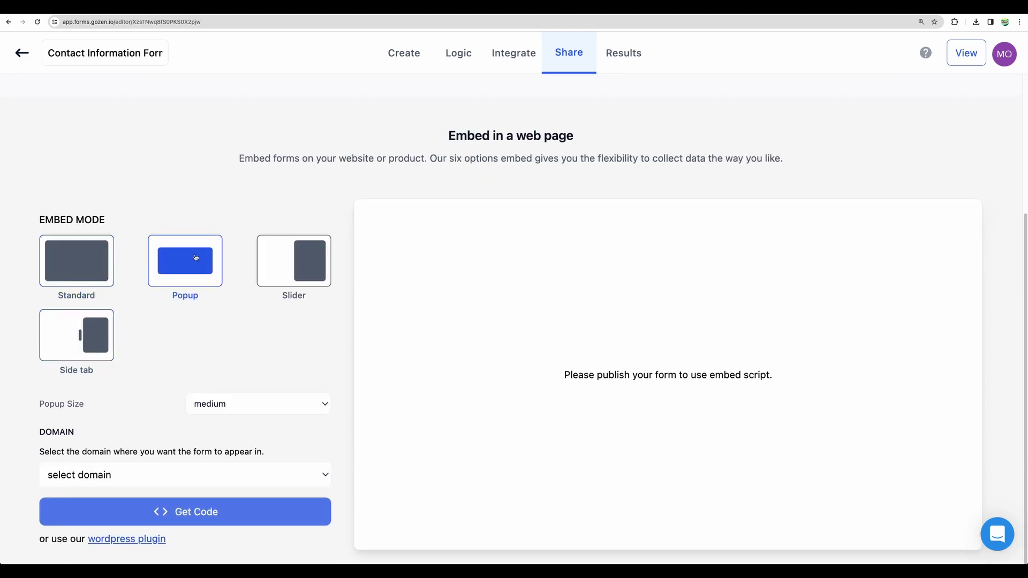
{"action": "left_click", "coordinate": [298, 260]}
{"action": "left_click", "coordinate": [194, 267]}
- Check the empty Results, then return to the workspace and start a new form
{"action": "left_click", "coordinate": [623, 53]}
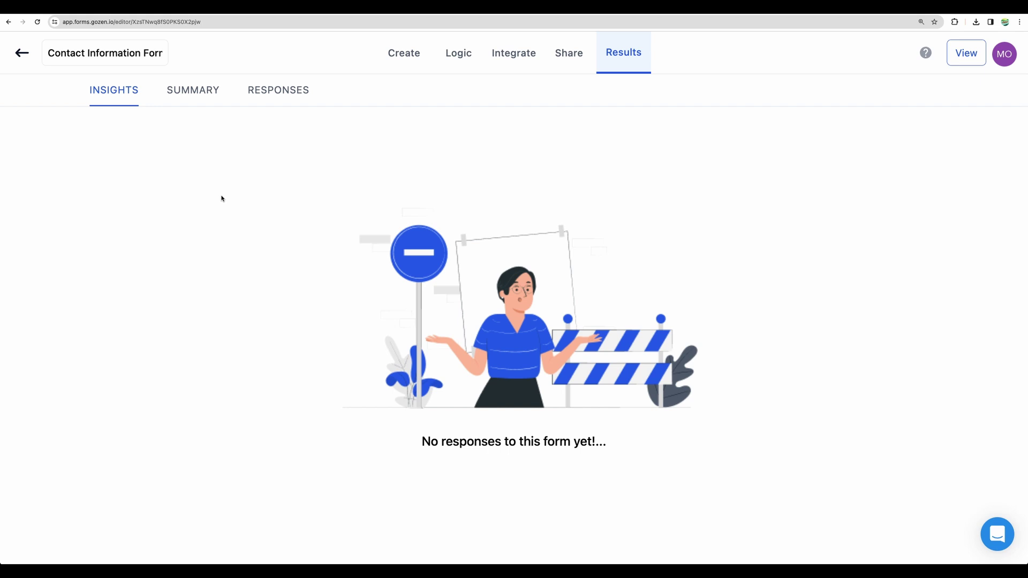
{"action": "left_click", "coordinate": [22, 52]}
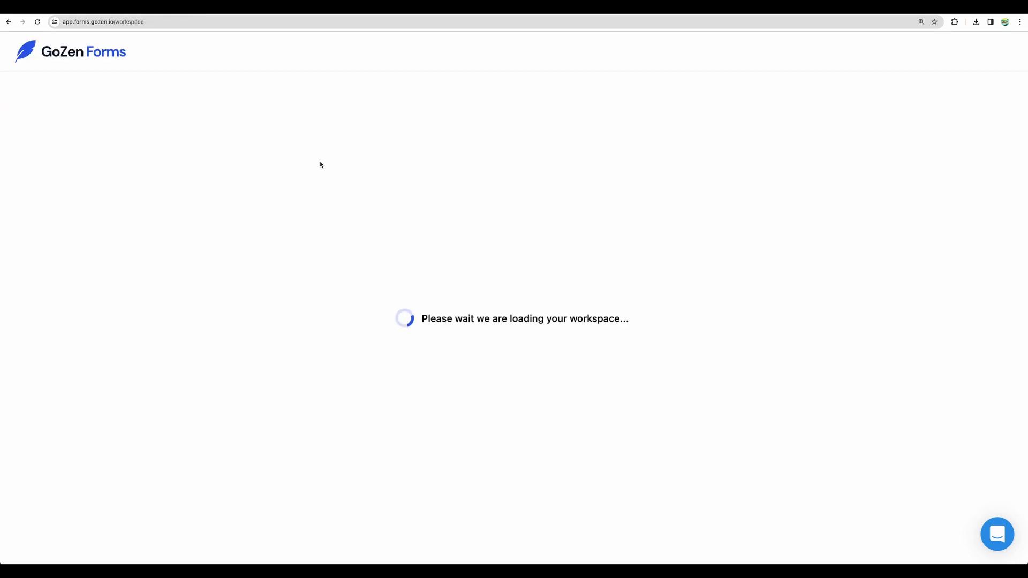
{"action": "left_click", "coordinate": [958, 105]}
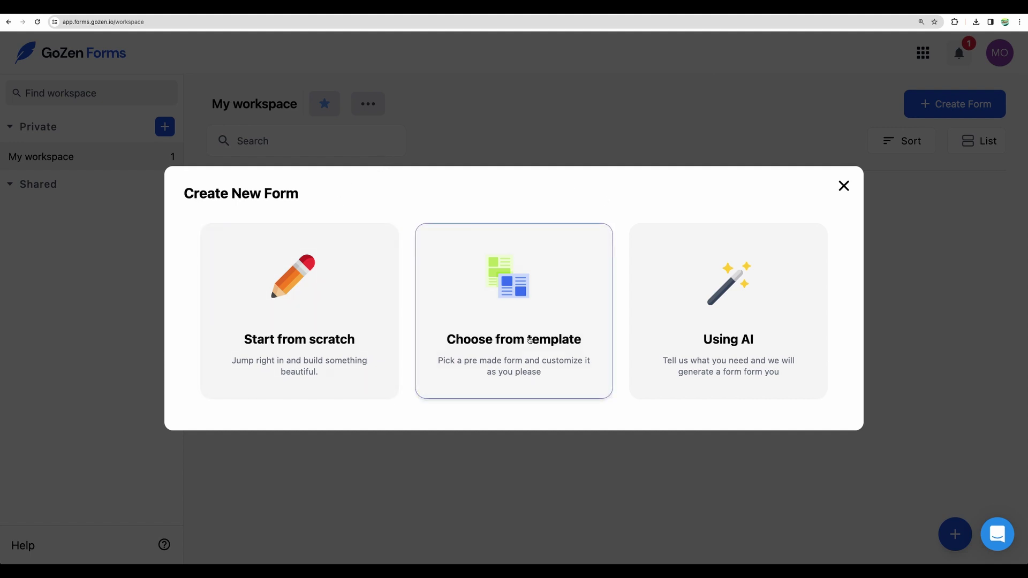
- Browse the template gallery and preview the Contact Us Form template before going back
{"action": "left_click", "coordinate": [556, 327]}
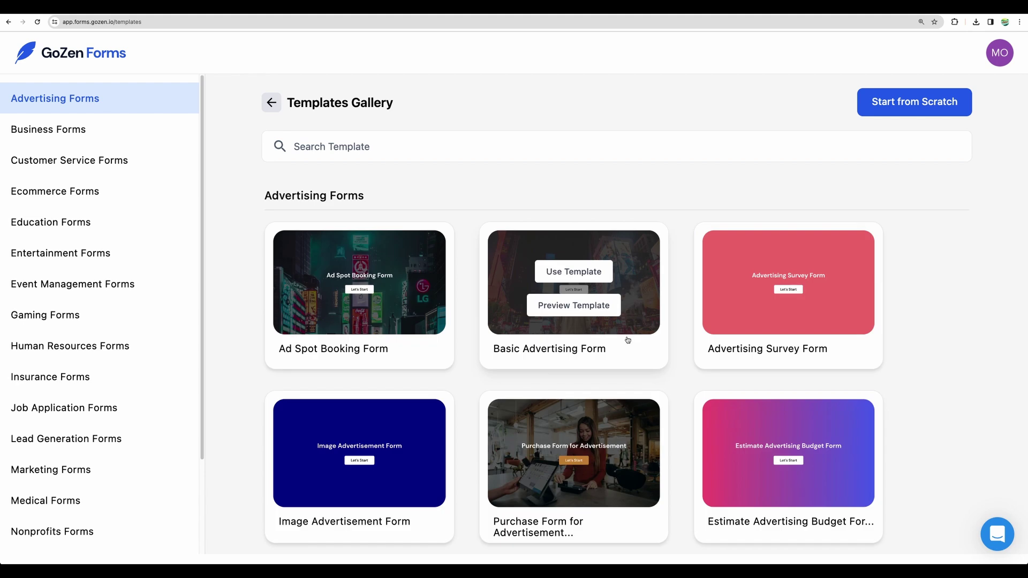
{"action": "scroll", "coordinate": [635, 348], "scroll_direction": "down", "scroll_amount": 10}
{"action": "scroll", "coordinate": [632, 347], "scroll_direction": "down", "scroll_amount": 5}
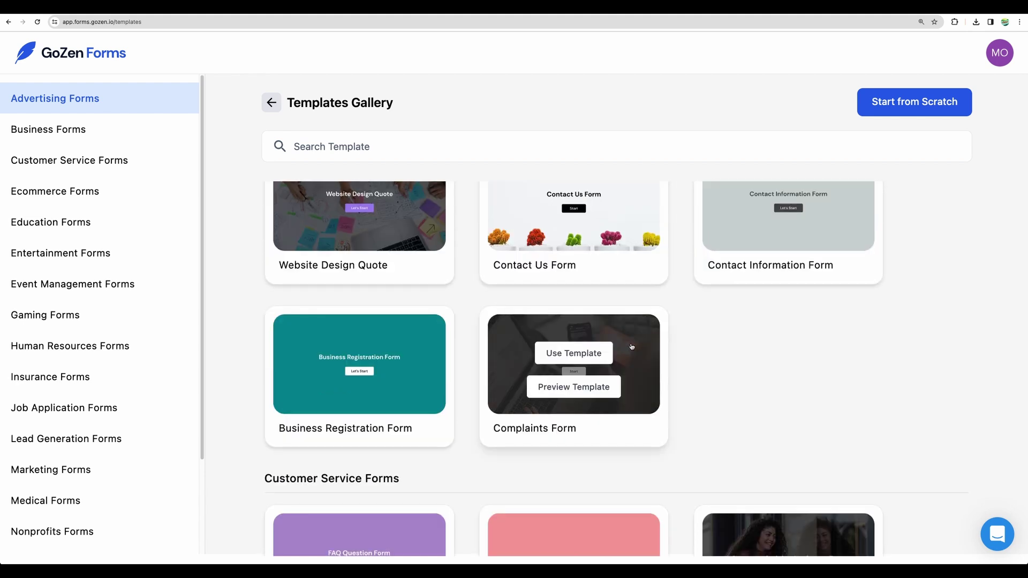
{"action": "scroll", "coordinate": [702, 359], "scroll_direction": "up", "scroll_amount": 1}
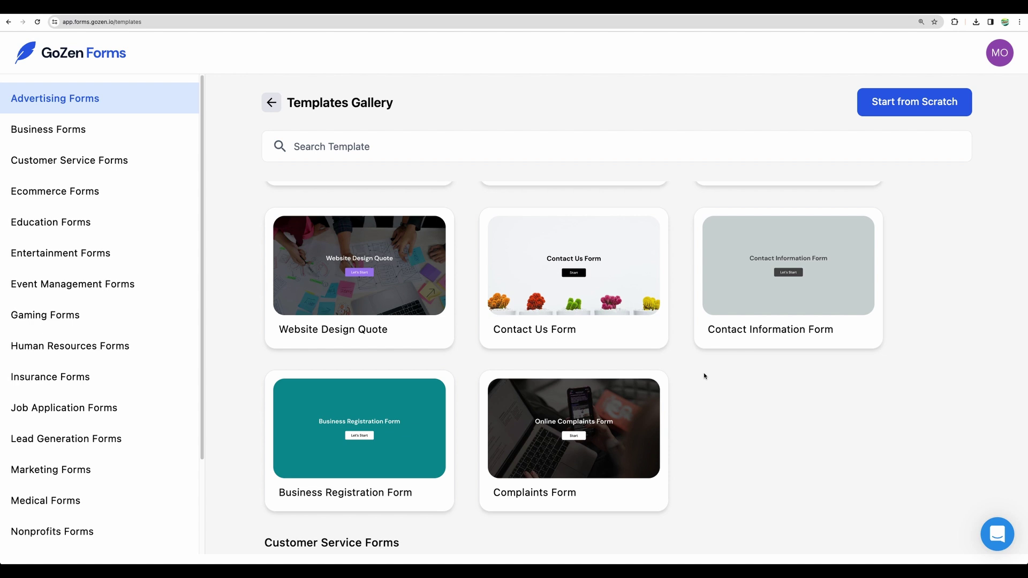
{"action": "mouse_move", "coordinate": [610, 278]}
{"action": "left_click", "coordinate": [586, 292]}
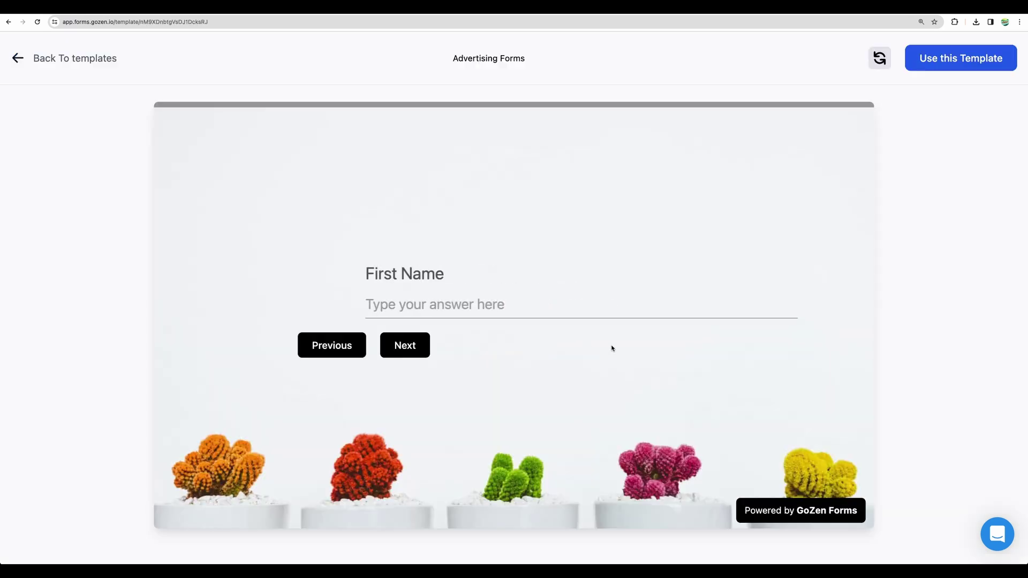
{"action": "left_click", "coordinate": [412, 343]}
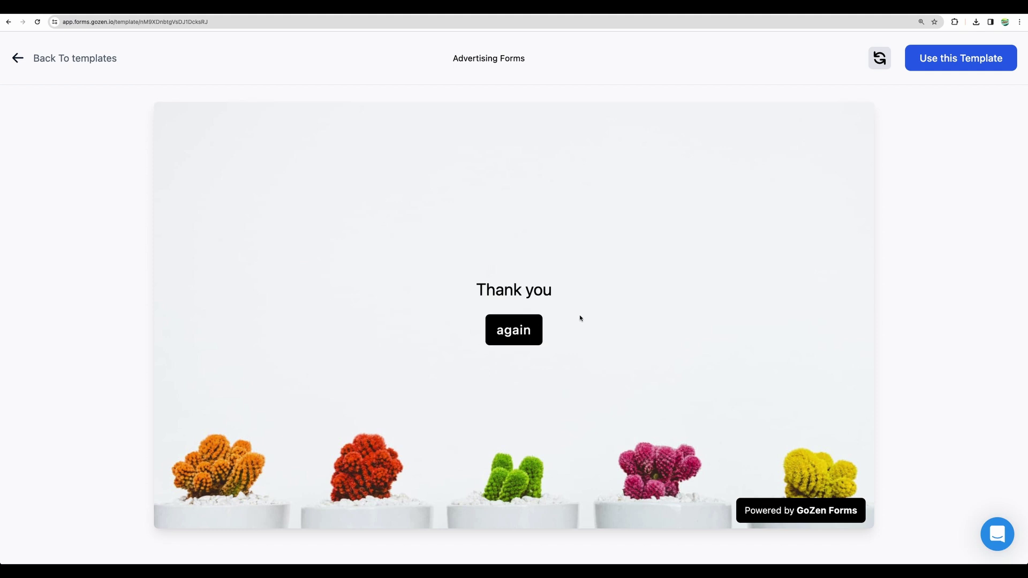
{"action": "left_click", "coordinate": [18, 58]}
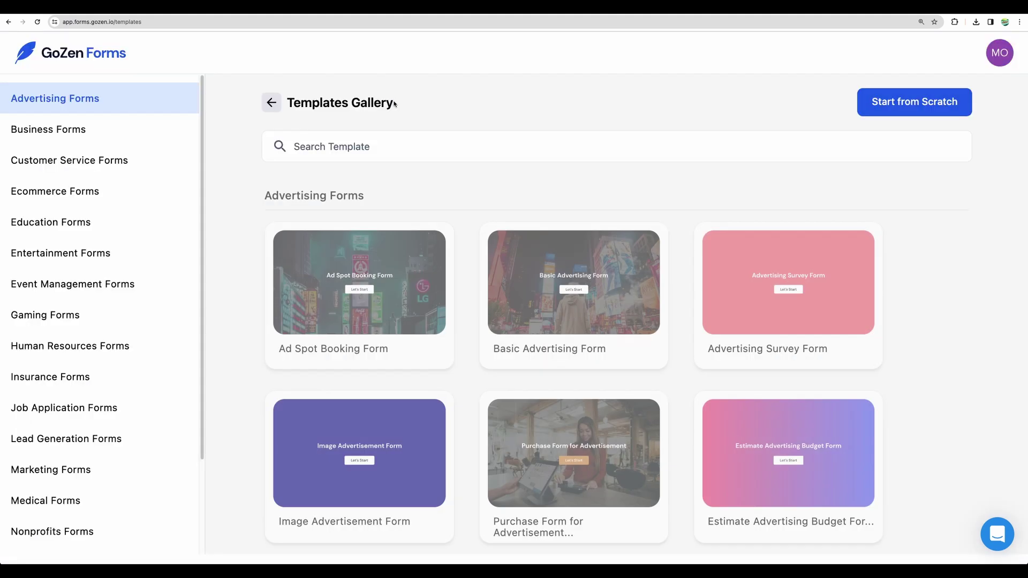
- Generate a 12-question graphic-designer Job Application Form with AI from its description prompt
{"action": "left_click", "coordinate": [31, 52]}
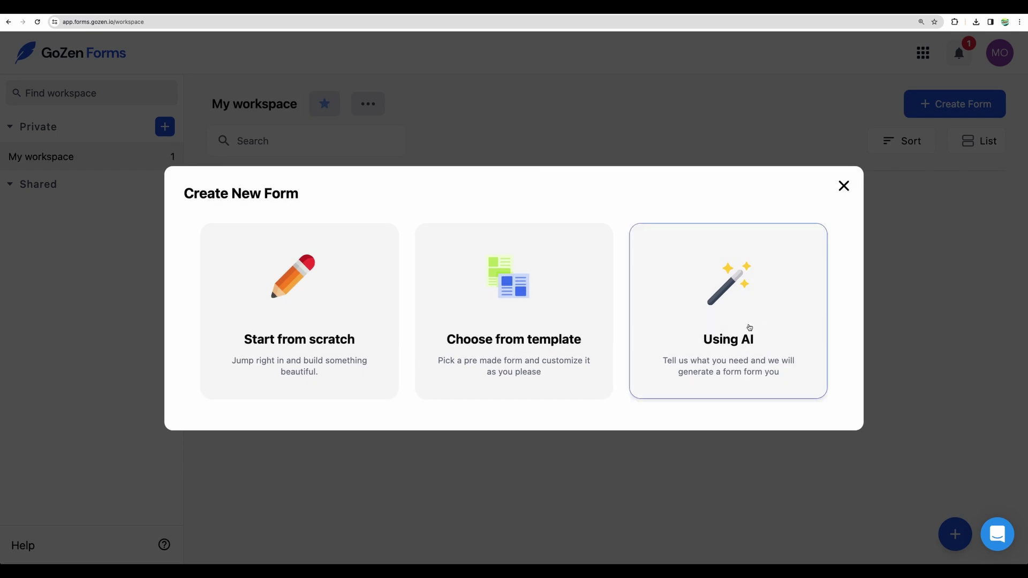
{"action": "left_click", "coordinate": [750, 327]}
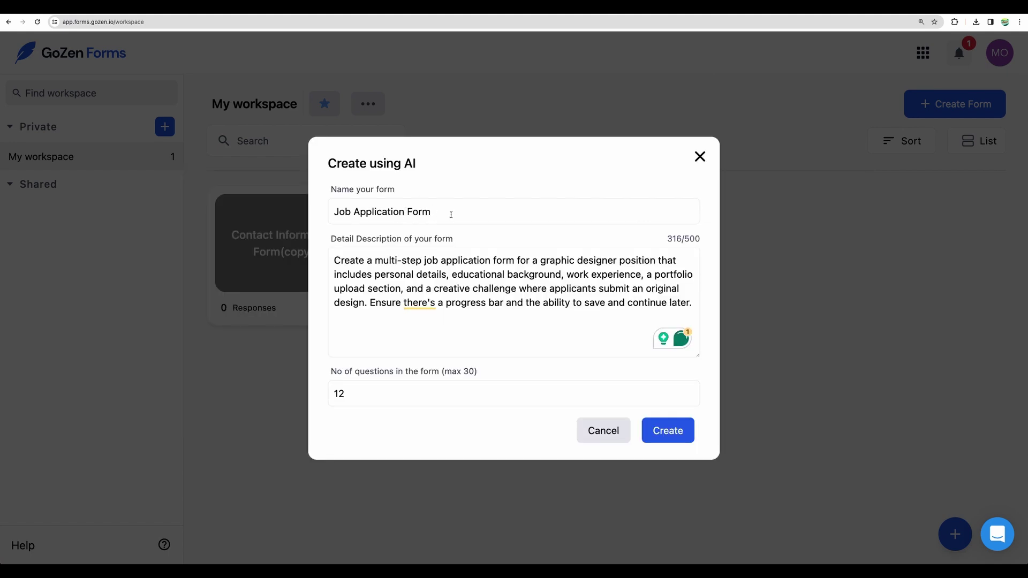
{"action": "left_click_drag", "start_coordinate": [358, 261], "coordinate": [635, 260]}
{"action": "left_click", "coordinate": [486, 274]}
{"action": "left_click", "coordinate": [416, 274], "text": "shift"}
{"action": "left_click", "coordinate": [463, 274], "text": "shift"}
{"action": "left_click_drag", "start_coordinate": [593, 275], "coordinate": [392, 291]}
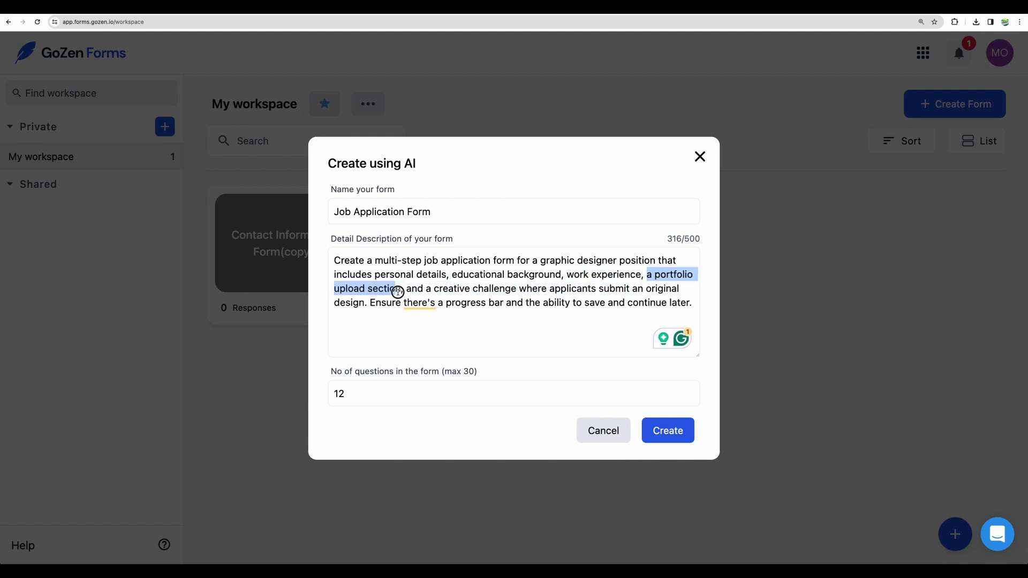
{"action": "left_click", "coordinate": [471, 303]}
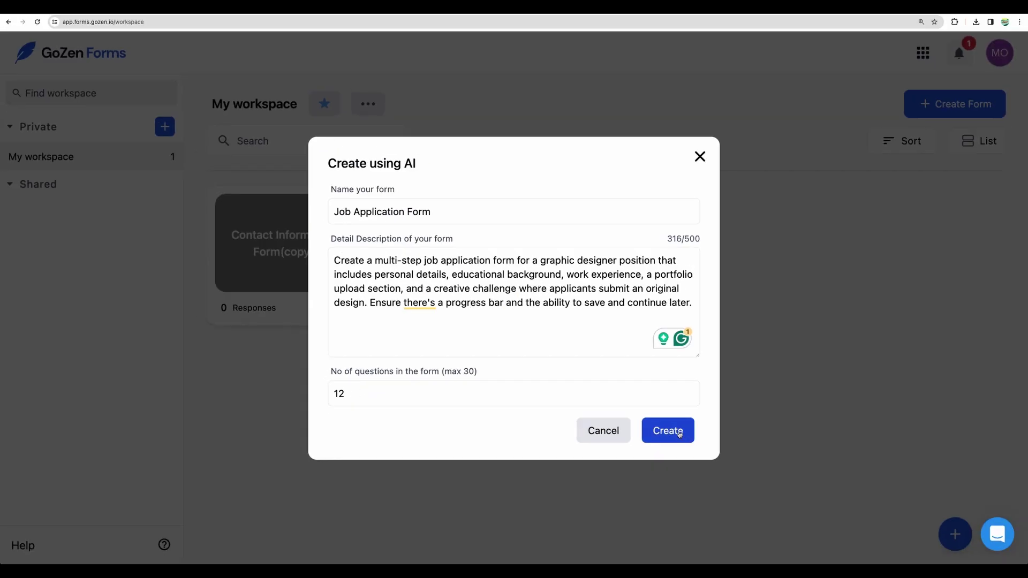
{"action": "left_click", "coordinate": [679, 434]}
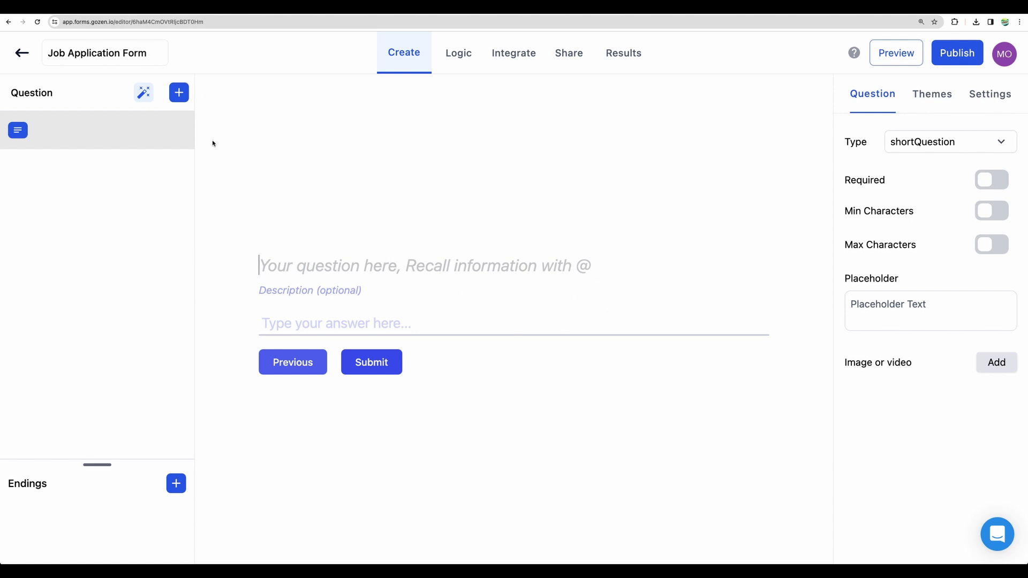
{"action": "type", "text": "Why do you want to work with us?"}
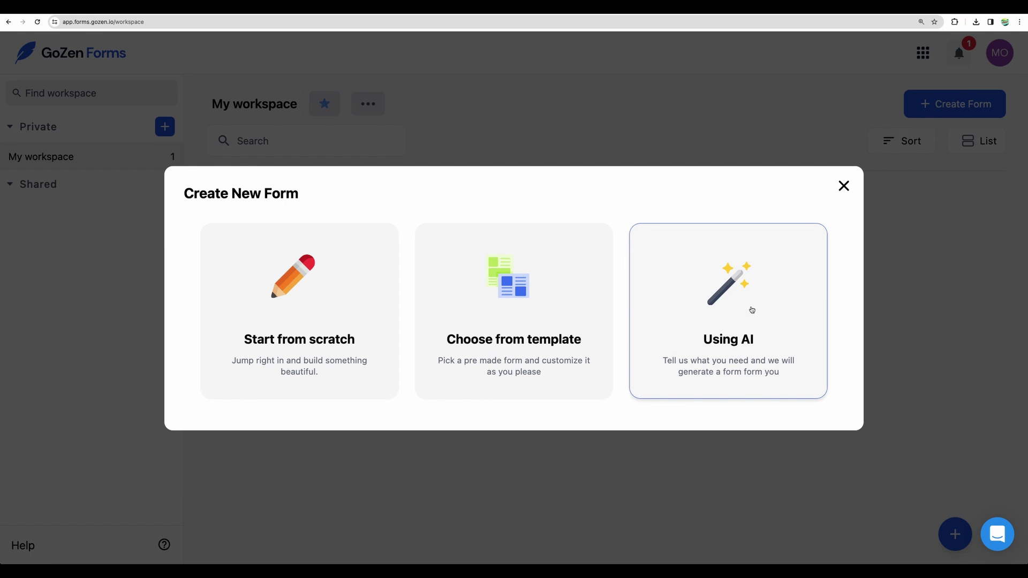
- Start a new AI form named 'Job Application' with a multi-step graphic designer description
{"action": "left_click", "coordinate": [752, 310]}
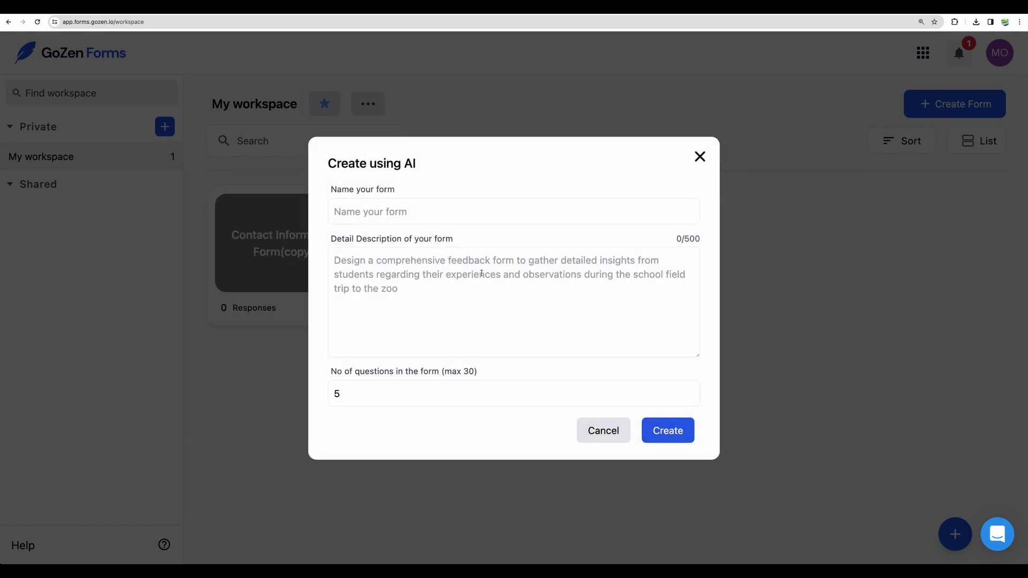
{"action": "left_click", "coordinate": [428, 214]}
{"action": "type", "text": "Job Application"}
{"action": "left_click", "coordinate": [416, 283]}
{"action": "type", "text": "Create a multi-step job application form for a graphic designer position that includes personal details, educational background, work experience, a portfolio upload section."}
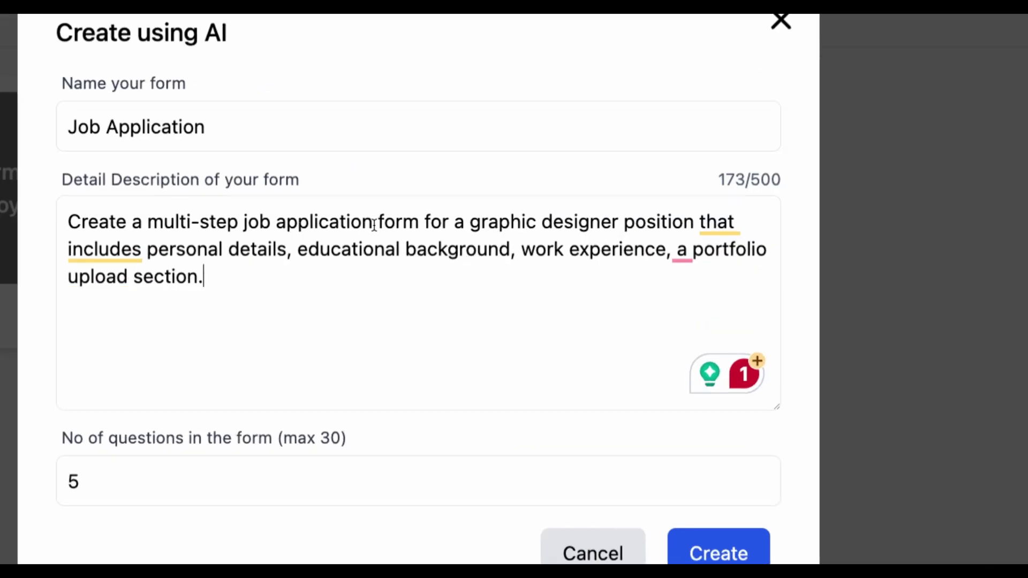
- Accept the 'and a' grammar fix and generate the five-question form
{"action": "left_click_drag", "start_coordinate": [185, 251], "coordinate": [272, 250]}
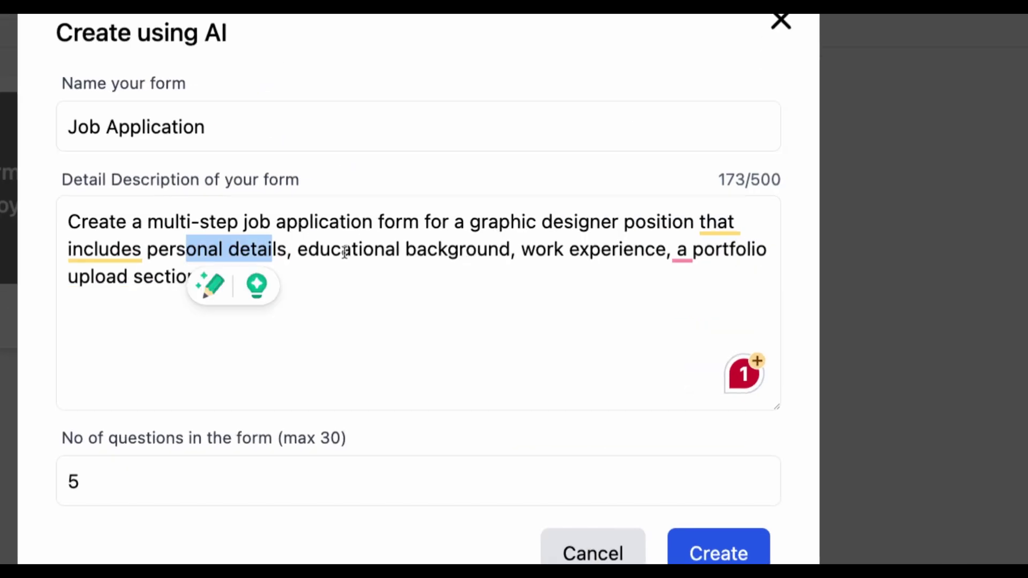
{"action": "left_click_drag", "start_coordinate": [351, 250], "coordinate": [604, 250]}
{"action": "mouse_move", "coordinate": [682, 252]}
{"action": "left_click", "coordinate": [693, 331]}
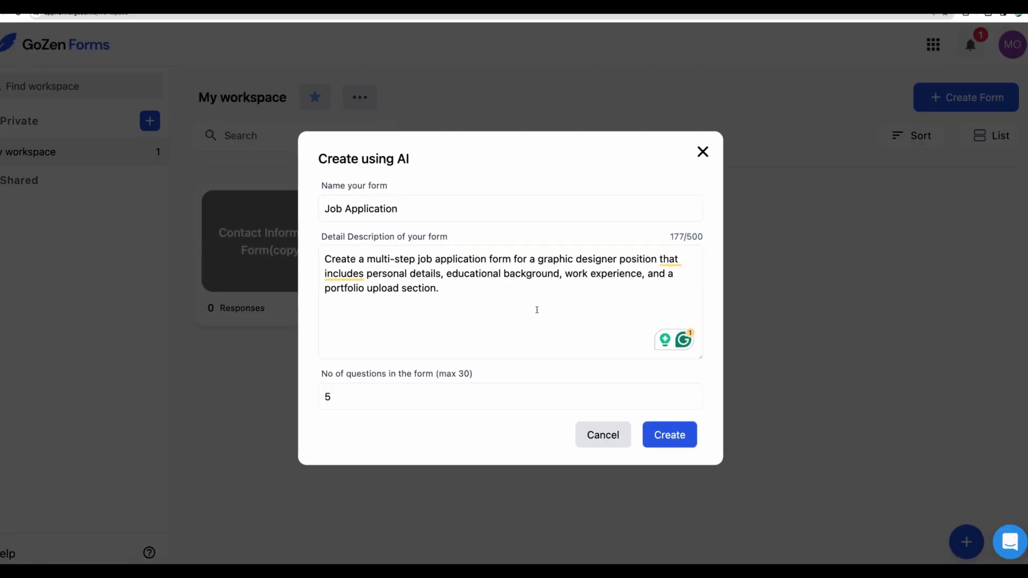
{"action": "left_click", "coordinate": [714, 551]}
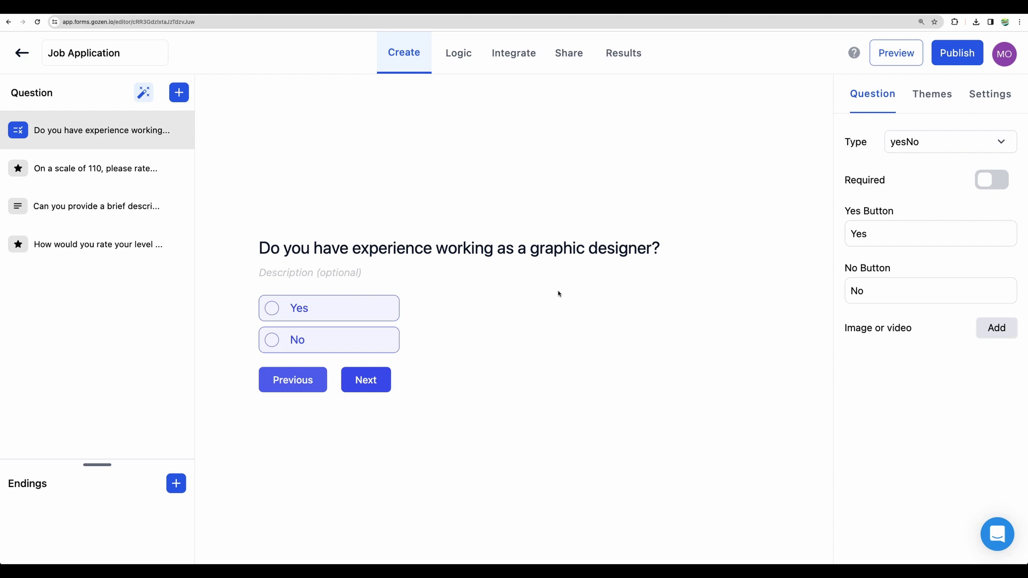
- Change the rating question's title so it reads 'On a scale of 5'
{"action": "left_click", "coordinate": [110, 169]}
{"action": "left_click", "coordinate": [96, 133]}
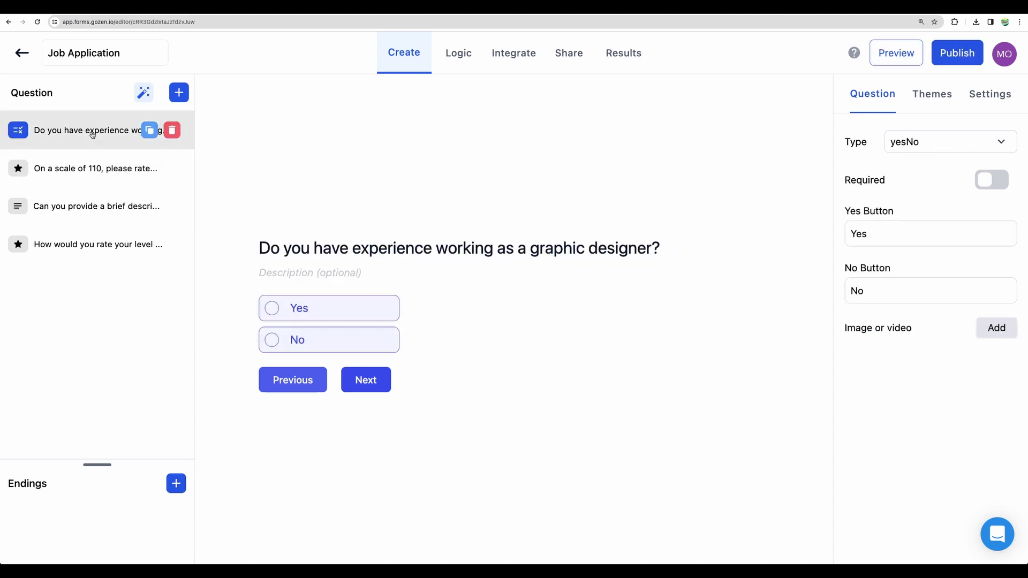
{"action": "left_click_drag", "start_coordinate": [399, 248], "coordinate": [638, 248]}
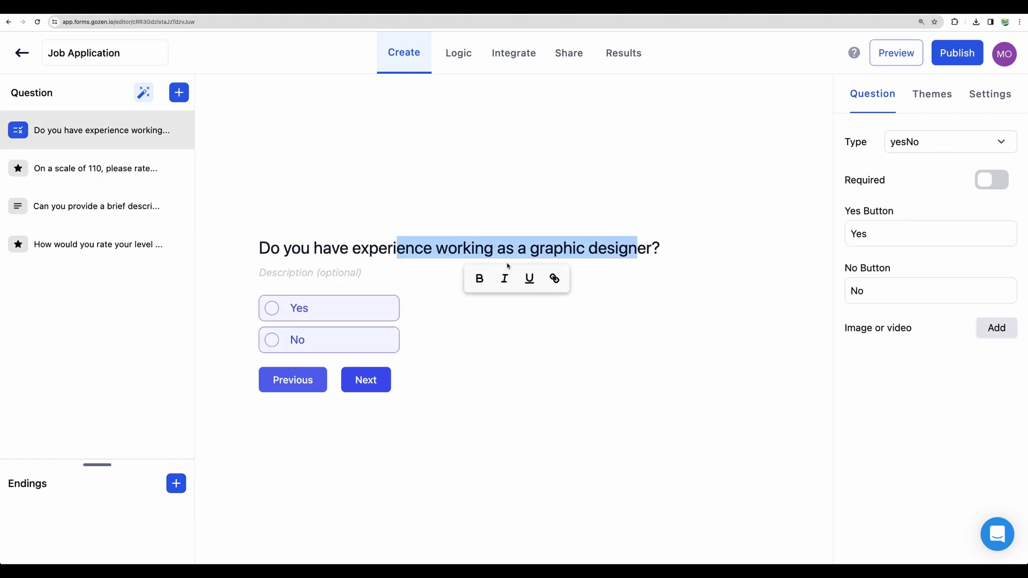
{"action": "left_click", "coordinate": [94, 172]}
{"action": "left_click_drag", "start_coordinate": [356, 258], "coordinate": [380, 257]}
{"action": "type", "text": "5"}
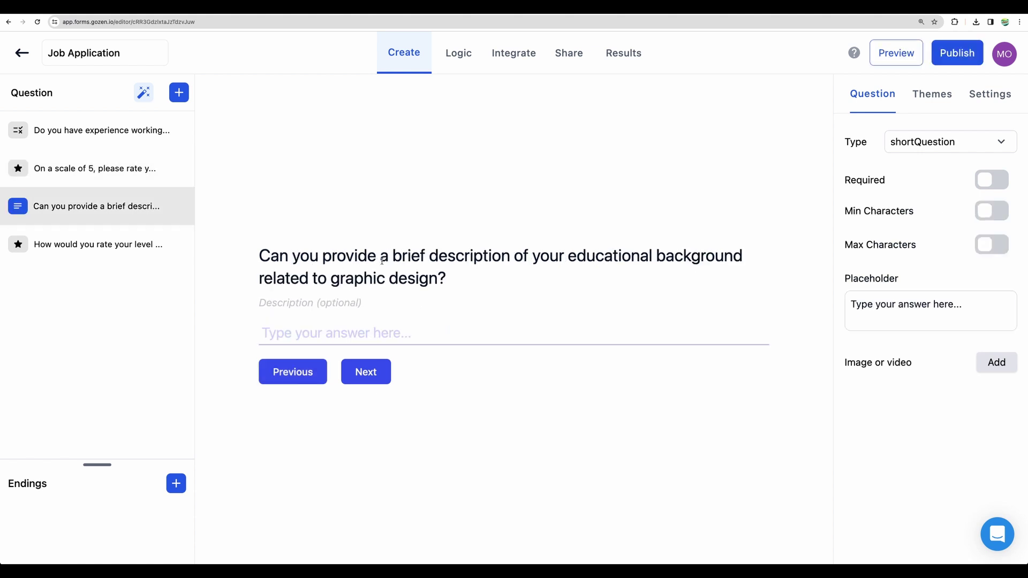
{"action": "left_click_drag", "start_coordinate": [381, 261], "coordinate": [399, 262]}
- Review the experience, rating, educational background and creativity questions in turn
{"action": "left_click", "coordinate": [107, 244]}
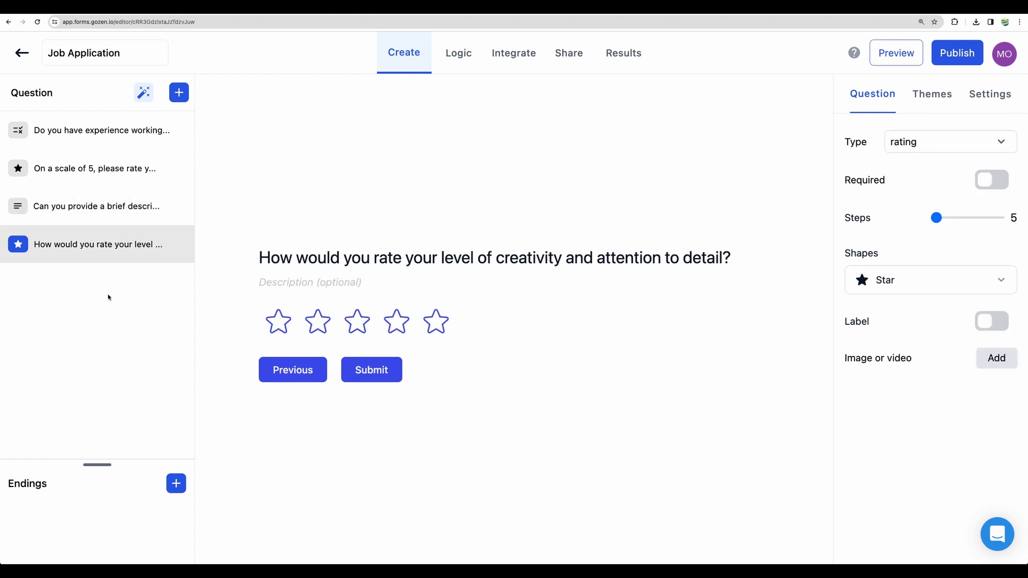
{"action": "left_click", "coordinate": [85, 136]}
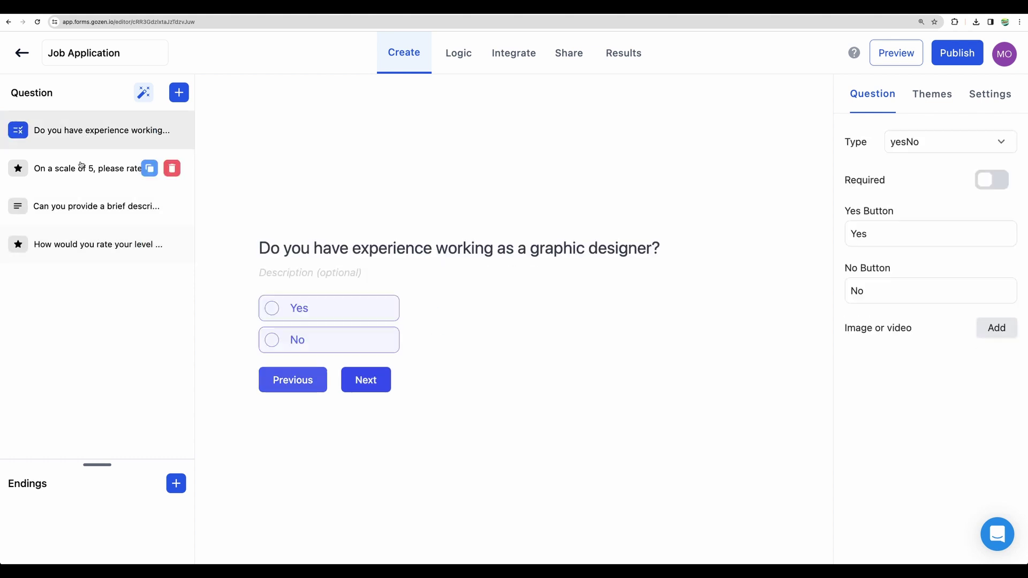
{"action": "left_click", "coordinate": [85, 168]}
{"action": "left_click", "coordinate": [79, 209]}
{"action": "left_click", "coordinate": [80, 242]}
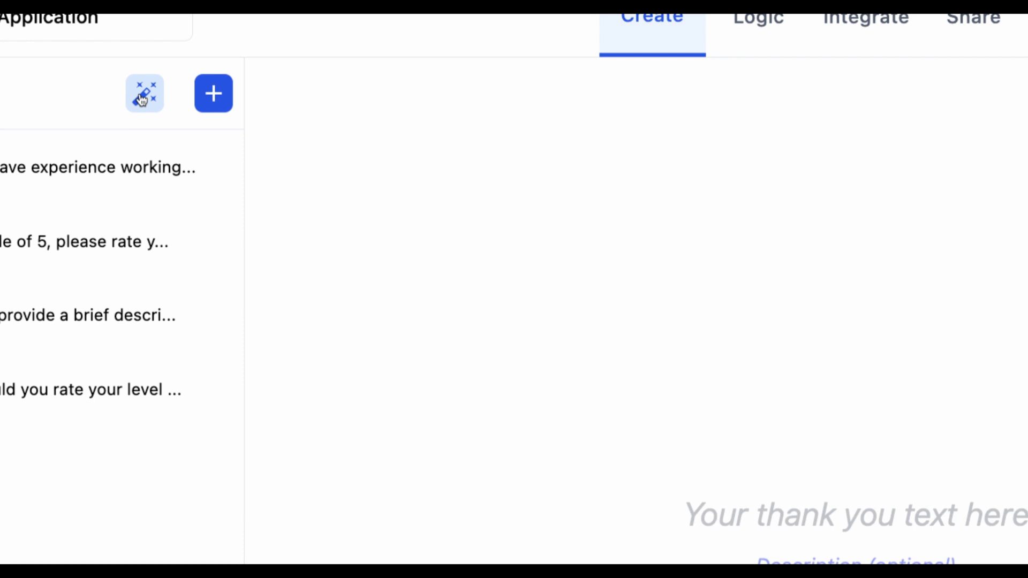
- Add a File Upload question titled 'Please upload your portfolio here' after the creativity rating
{"action": "left_click", "coordinate": [141, 99]}
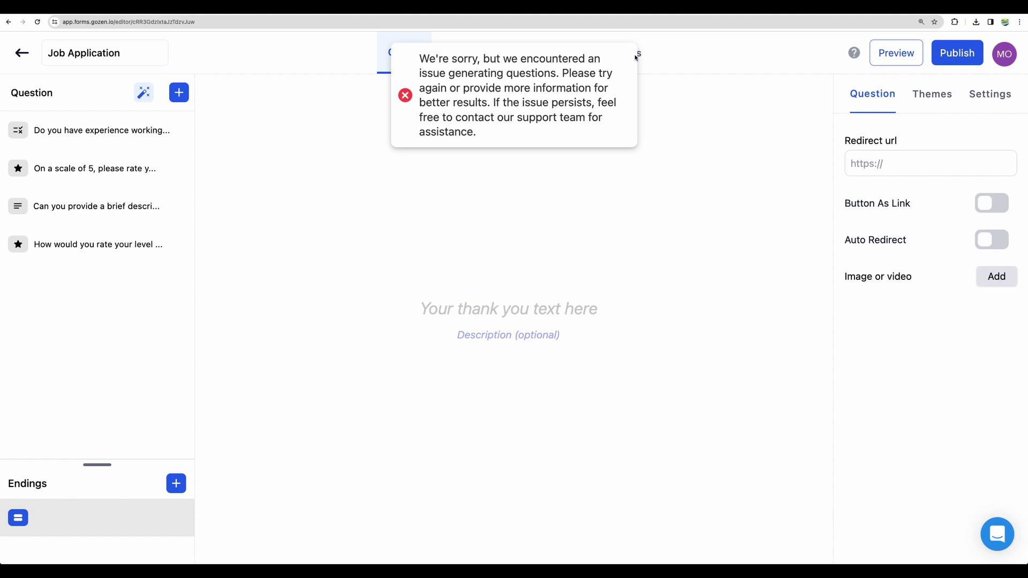
{"action": "left_click", "coordinate": [156, 245]}
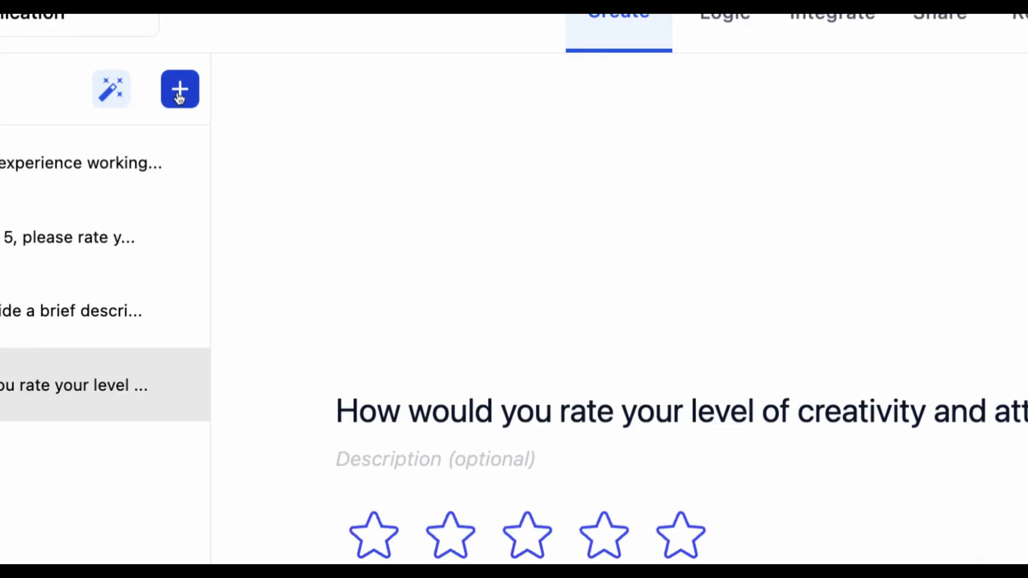
{"action": "left_click", "coordinate": [180, 92]}
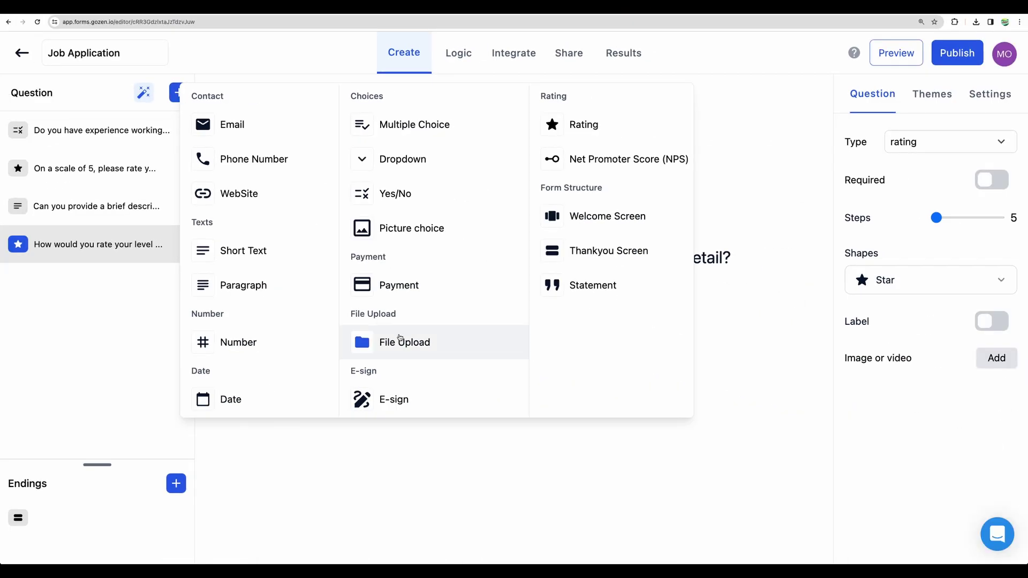
{"action": "left_click", "coordinate": [406, 340]}
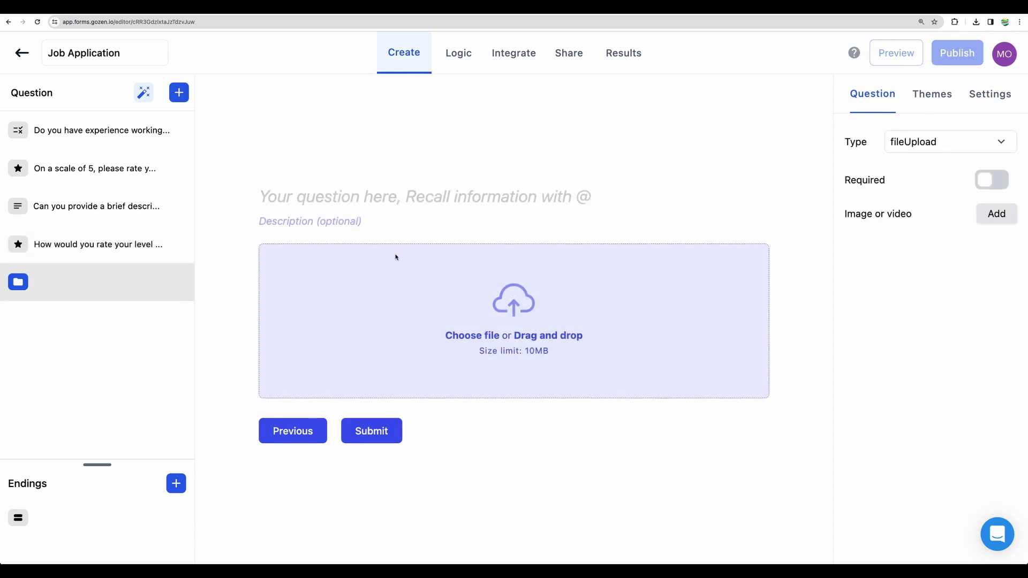
{"action": "left_click", "coordinate": [622, 190]}
{"action": "type", "text": "Please upload your portfolio here"}
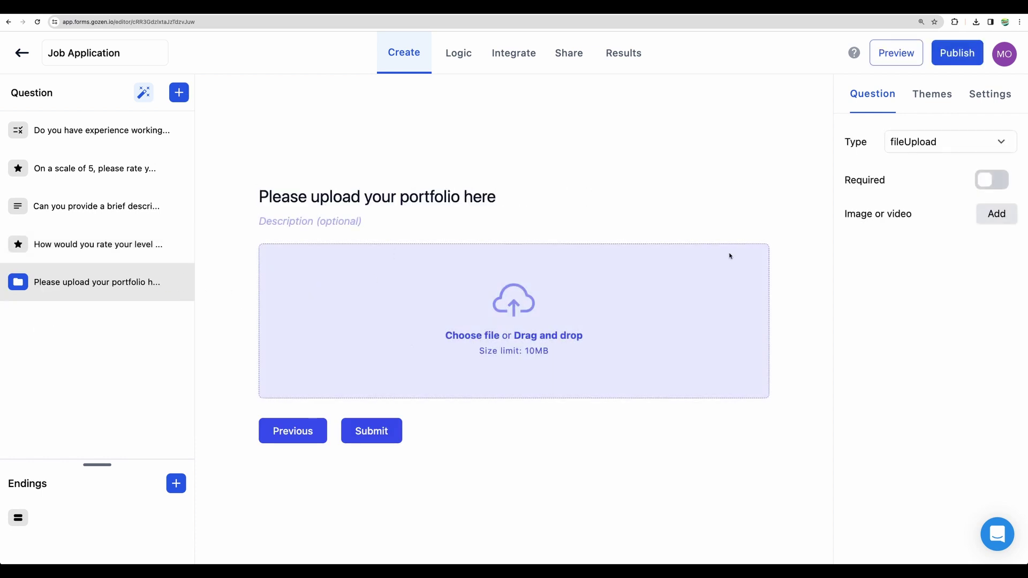
{"action": "left_click", "coordinate": [932, 94]}
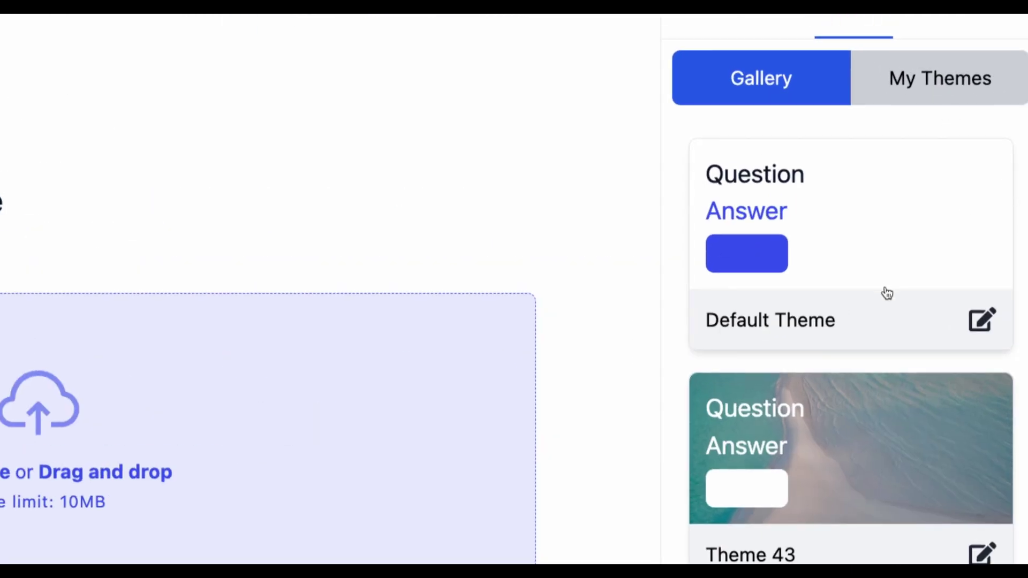
- Apply Theme 12 from the theme gallery to the Job Application form
{"action": "scroll", "coordinate": [949, 243], "scroll_direction": "down", "scroll_amount": 6}
{"action": "scroll", "coordinate": [887, 302], "scroll_direction": "up", "scroll_amount": 3}
{"action": "scroll", "coordinate": [888, 302], "scroll_direction": "down", "scroll_amount": 8}
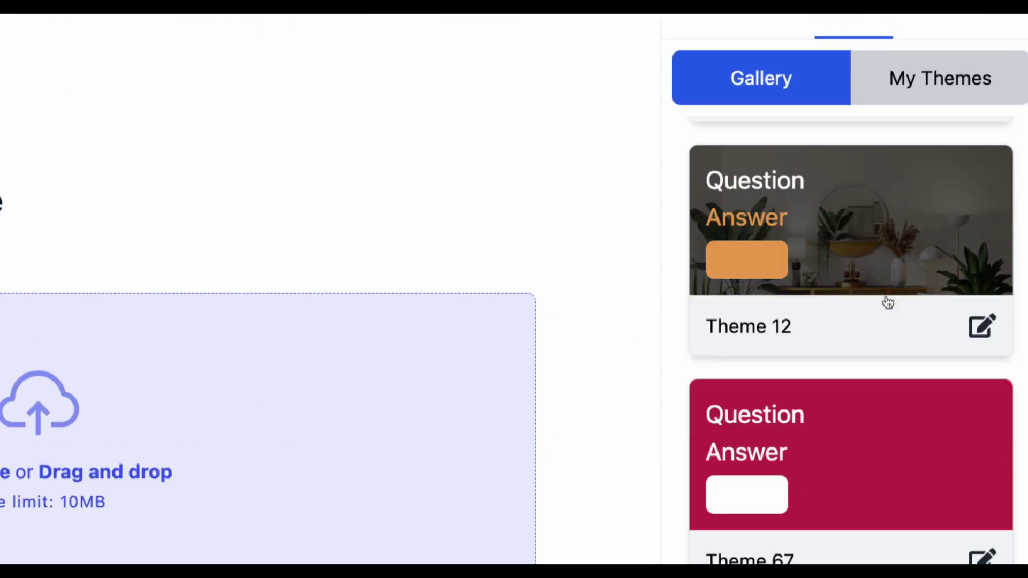
{"action": "scroll", "coordinate": [889, 298], "scroll_direction": "up", "scroll_amount": 2}
{"action": "left_click", "coordinate": [862, 330]}
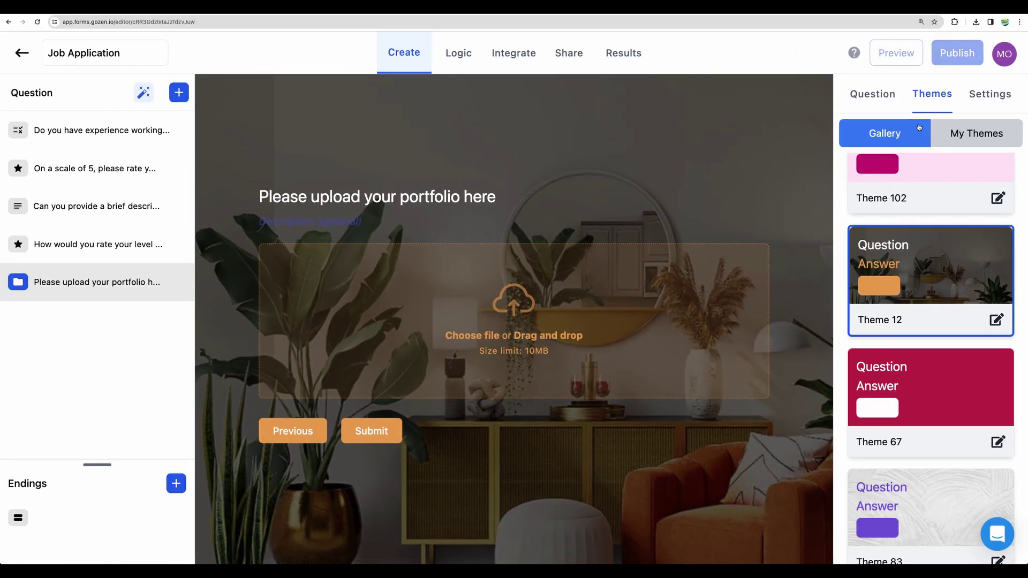
- Turn on the progress bar in form settings and publish the form
{"action": "left_click", "coordinate": [990, 94]}
{"action": "scroll", "coordinate": [973, 225], "scroll_direction": "down", "scroll_amount": 1}
{"action": "scroll", "coordinate": [983, 145], "scroll_direction": "up", "scroll_amount": 1}
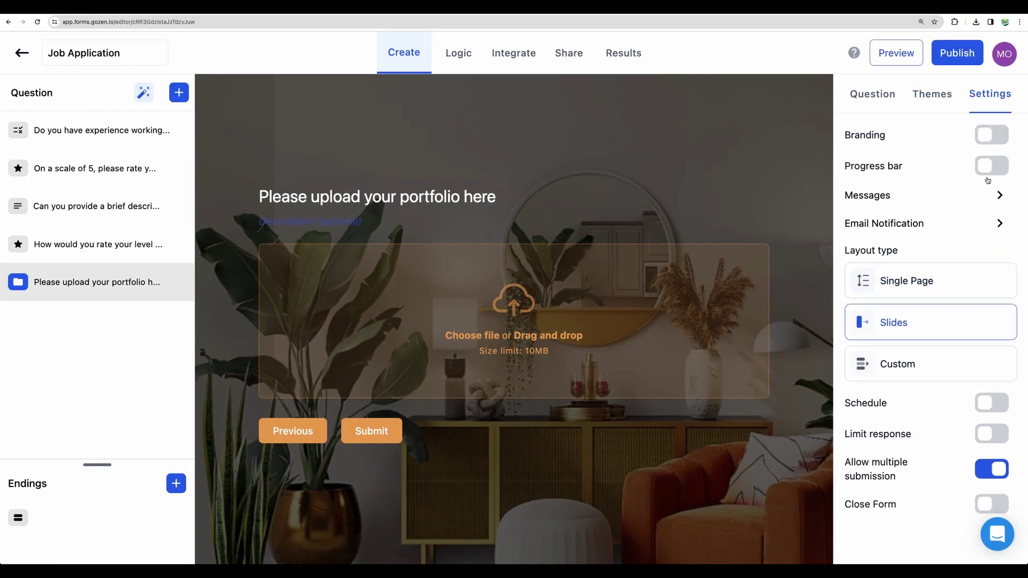
{"action": "left_click", "coordinate": [992, 166]}
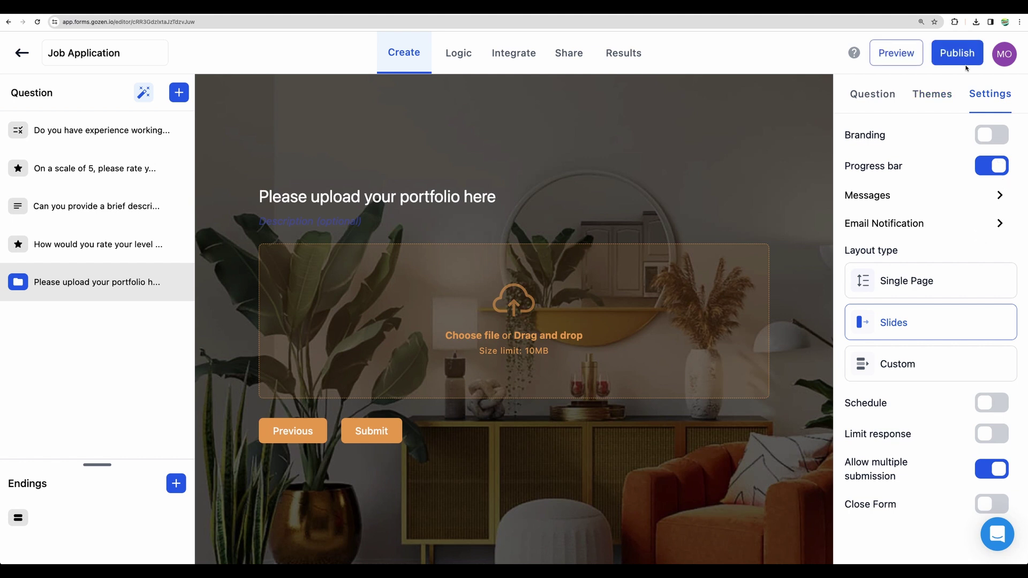
{"action": "left_click", "coordinate": [965, 56]}
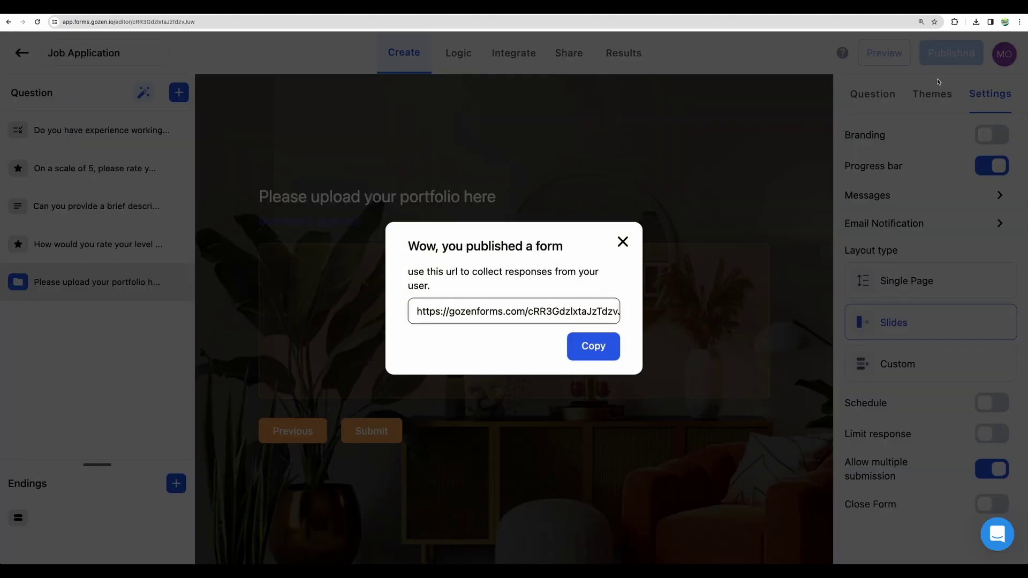
- On the enlarged live form, answer Yes, give both ratings, type 'I'm a designe', and submit
{"action": "left_click", "coordinate": [592, 344]}
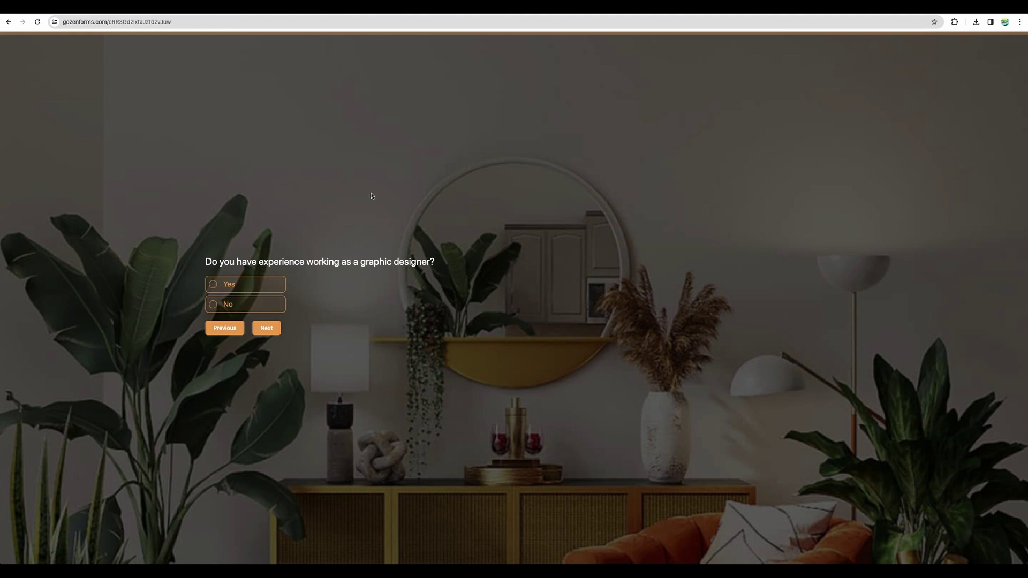
{"action": "key", "text": "super+plus"}
{"action": "key", "text": "super+plus"}
{"action": "key", "text": "super+plus"}
{"action": "key", "text": "super+plus"}
{"action": "key", "text": "super+plus"}
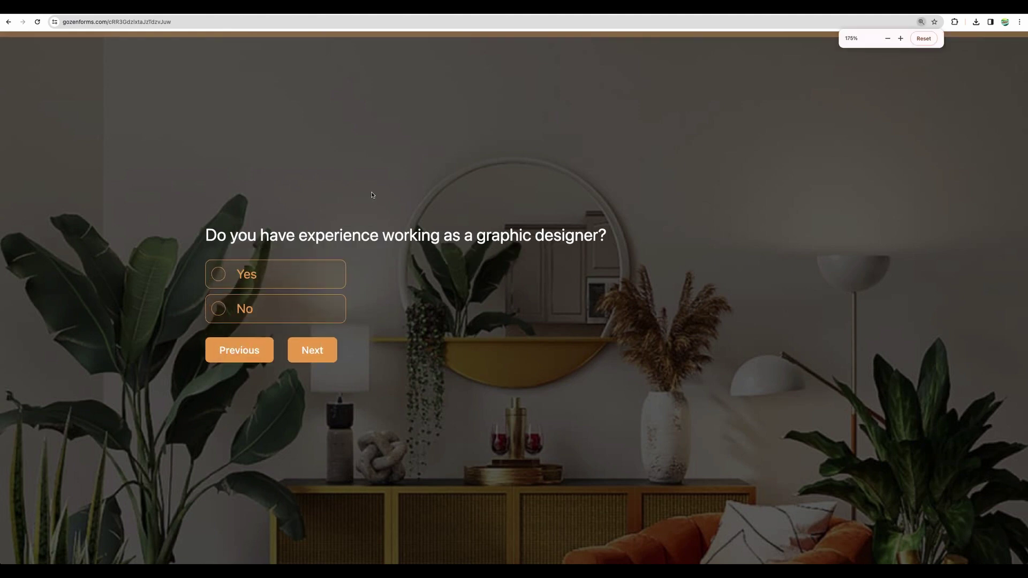
{"action": "left_click", "coordinate": [286, 272]}
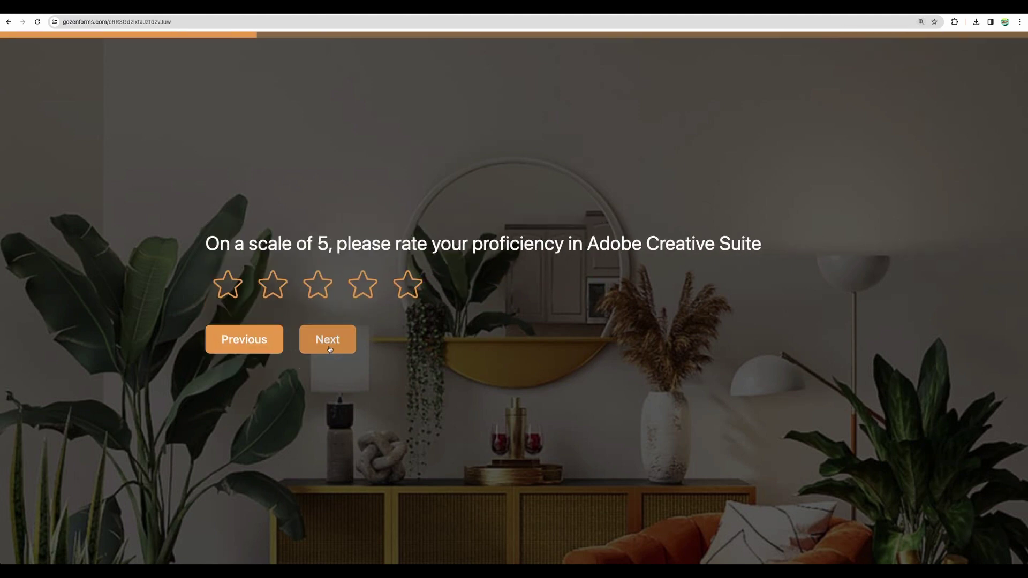
{"action": "left_click", "coordinate": [413, 288]}
{"action": "type", "text": "I'm a designer"}
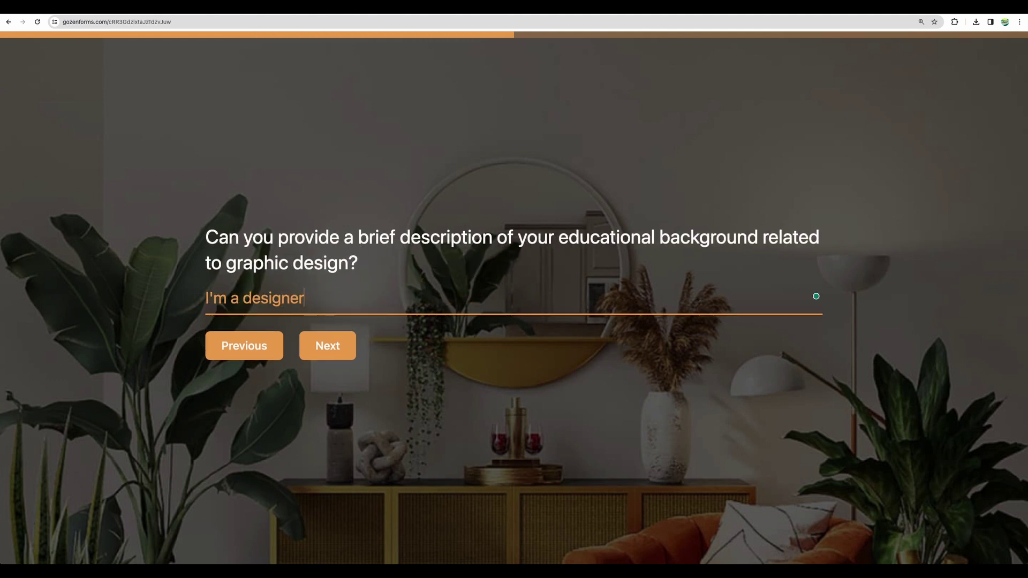
{"action": "left_click", "coordinate": [328, 345]}
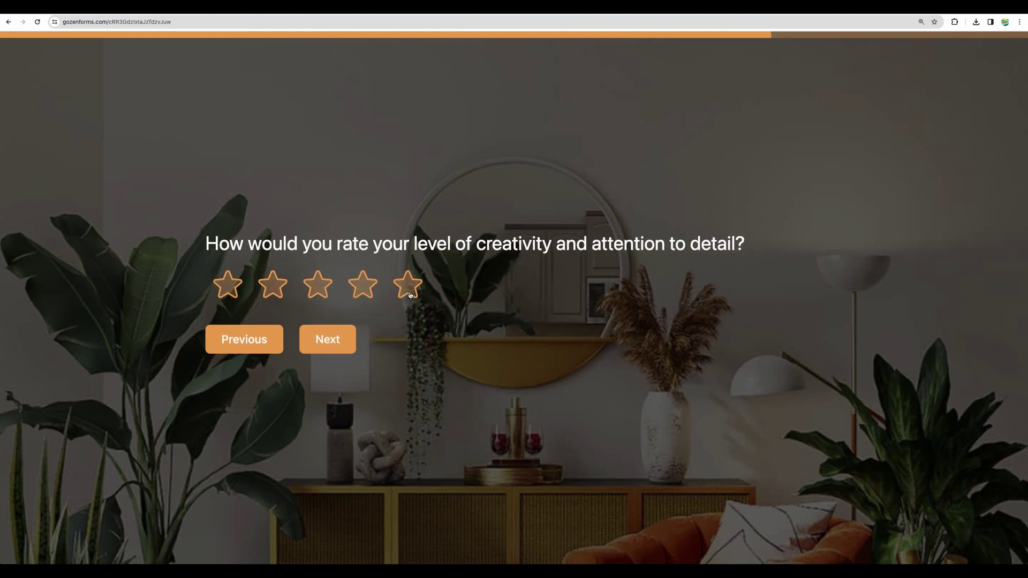
{"action": "left_click", "coordinate": [403, 296]}
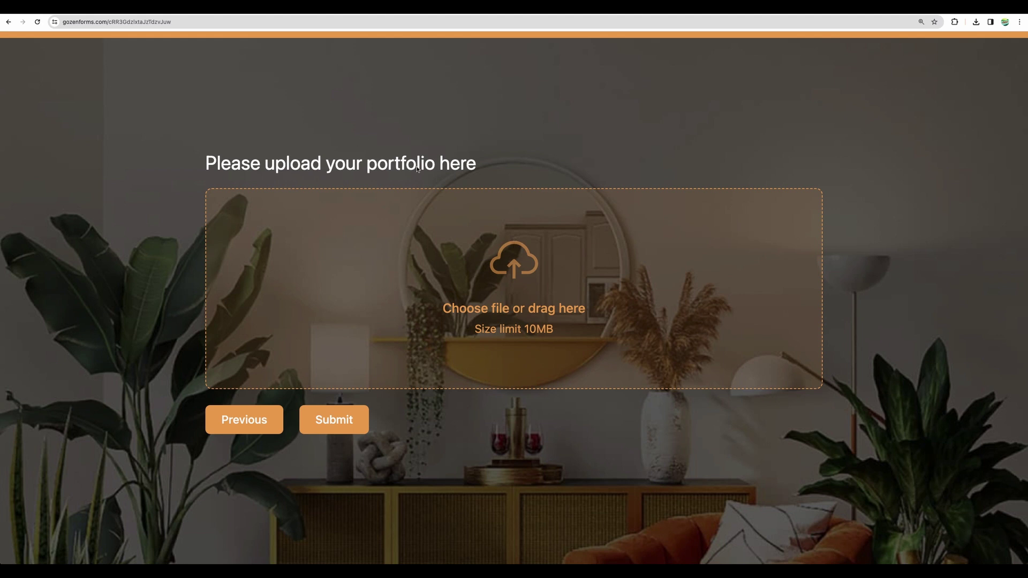
{"action": "left_click", "coordinate": [334, 420]}
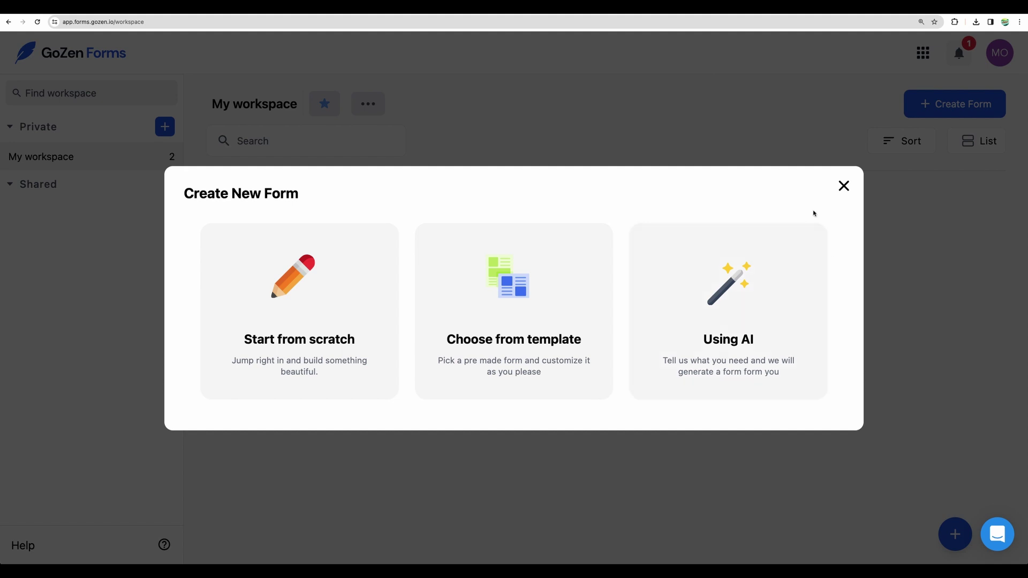
- Choose Using AI and review the description's property, residence, contact and viewing-date requests
{"action": "left_click", "coordinate": [738, 323]}
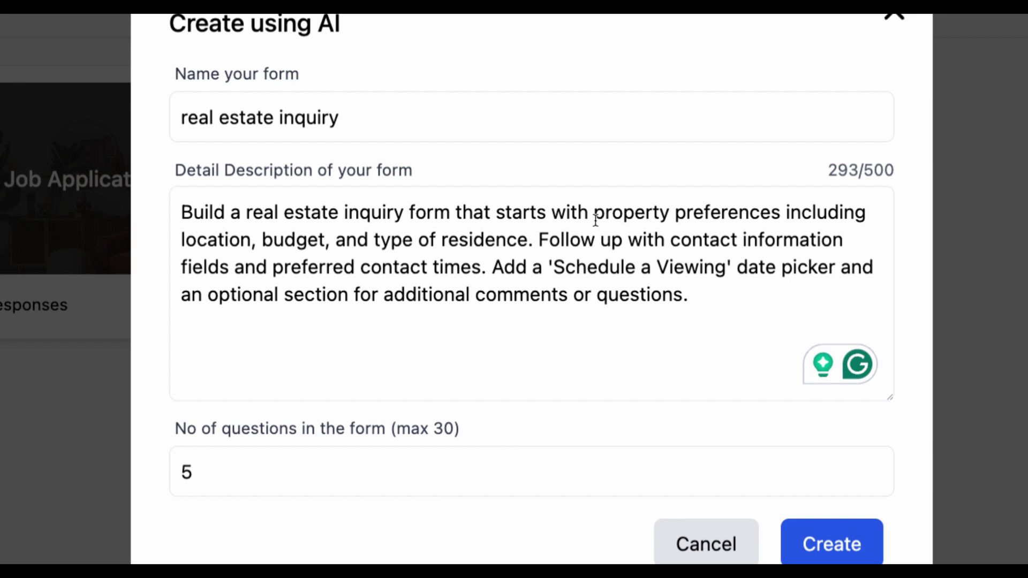
{"action": "left_click_drag", "start_coordinate": [624, 215], "coordinate": [749, 213]}
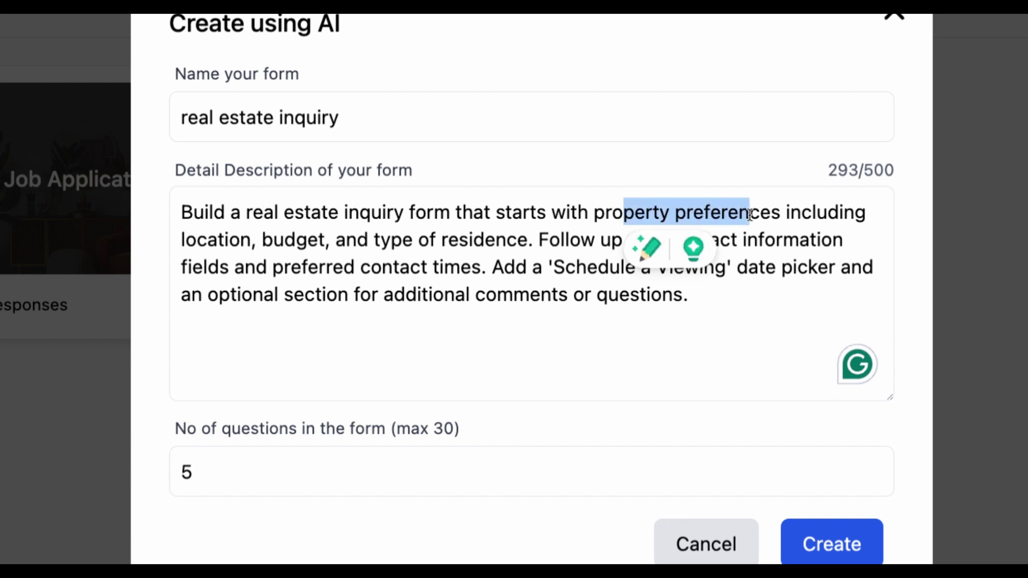
{"action": "left_click_drag", "start_coordinate": [216, 241], "coordinate": [524, 241]}
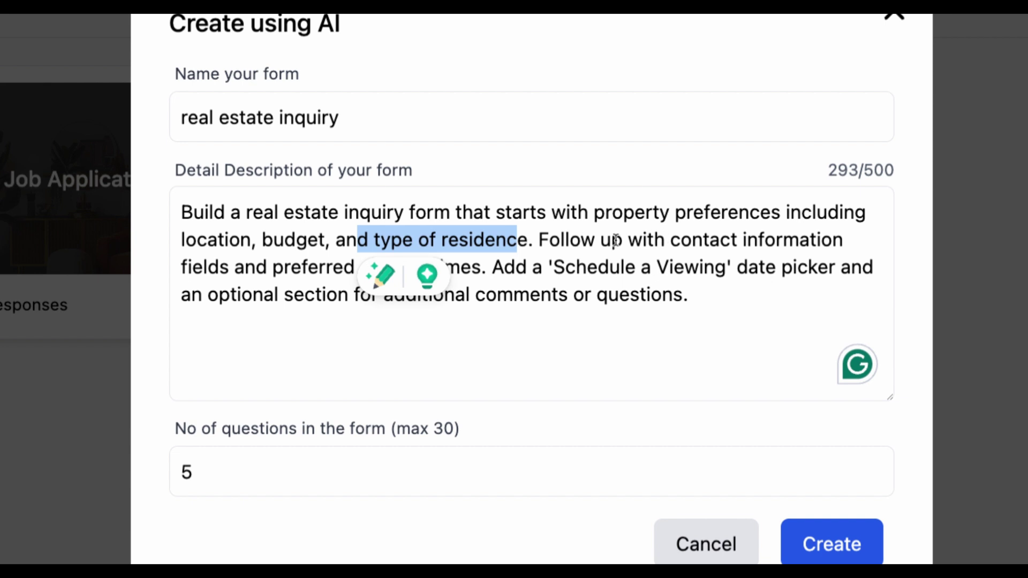
{"action": "left_click_drag", "start_coordinate": [612, 241], "coordinate": [738, 239]}
{"action": "left_click", "coordinate": [310, 267]}
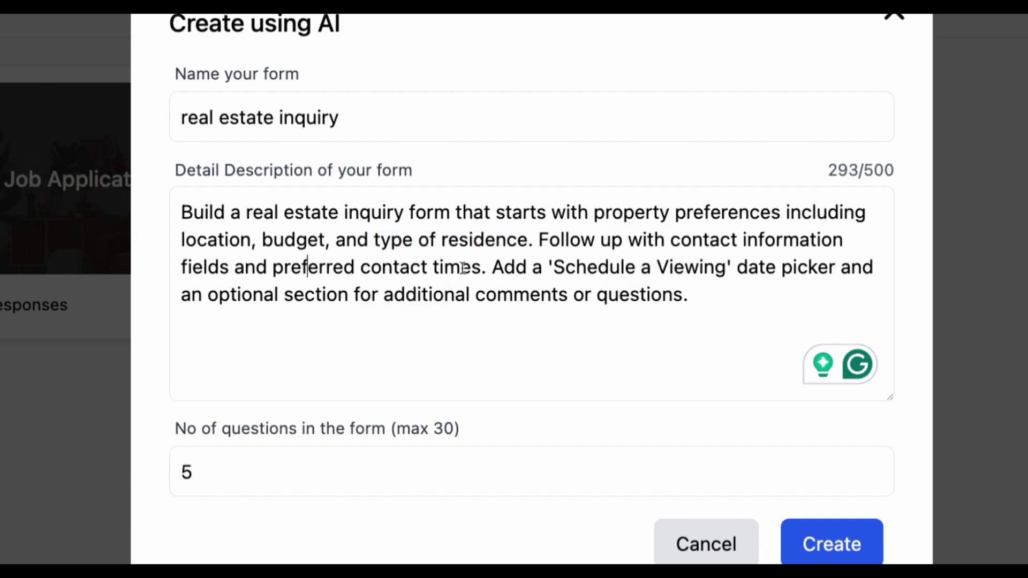
{"action": "left_click_drag", "start_coordinate": [495, 267], "coordinate": [820, 267]}
{"action": "left_click", "coordinate": [454, 371]}
{"action": "left_click", "coordinate": [345, 239]}
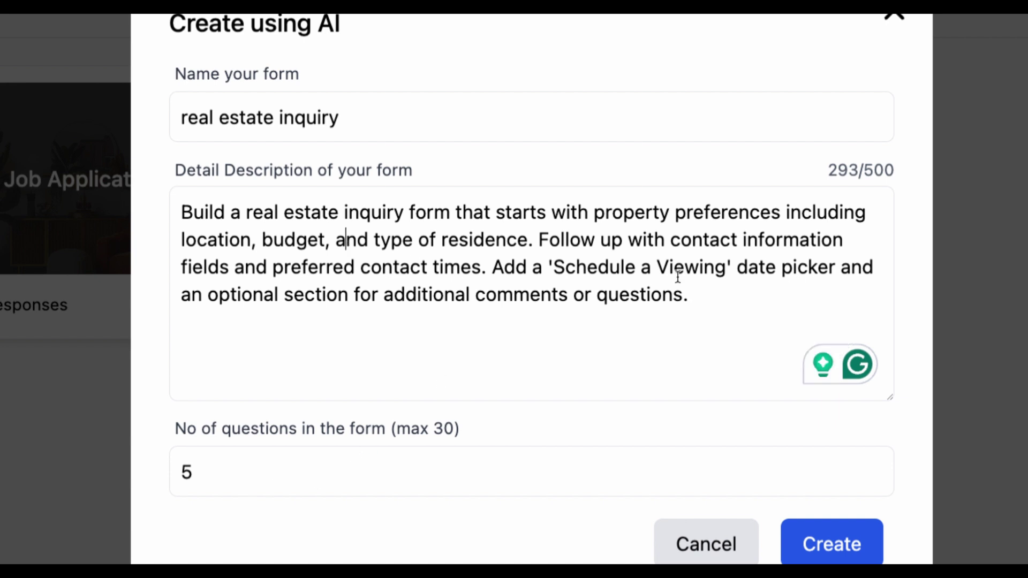
- Change the number of questions from 5 to 10 and generate the form
{"action": "left_click", "coordinate": [260, 471]}
{"action": "left_click", "coordinate": [490, 295]}
{"action": "key", "text": "Tab"}
{"action": "type", "text": "10"}
{"action": "key", "text": "Return"}
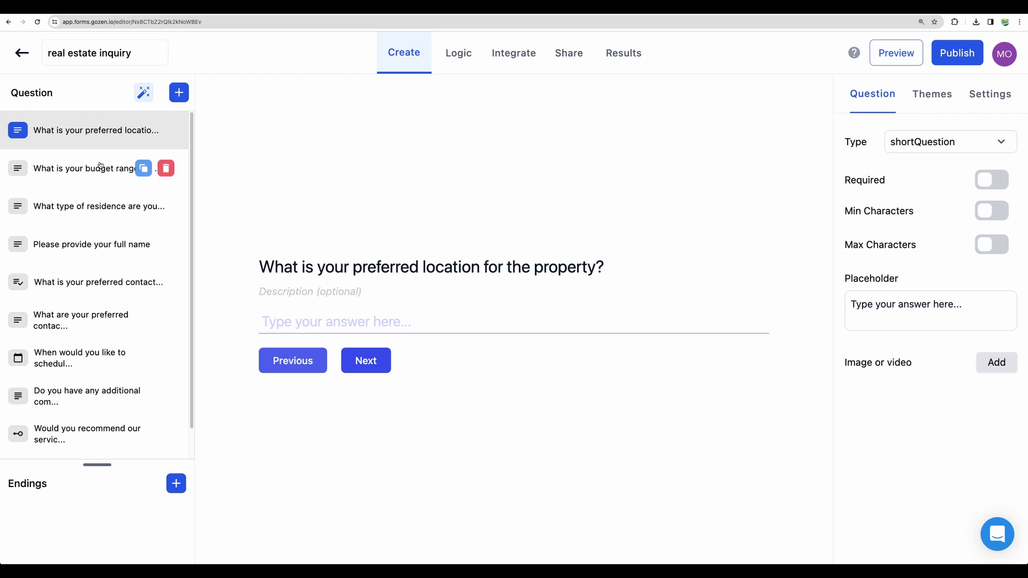
- Apply the succulent Theme 31 and publish the real estate inquiry form
{"action": "scroll", "coordinate": [84, 183], "scroll_direction": "down", "scroll_amount": 1}
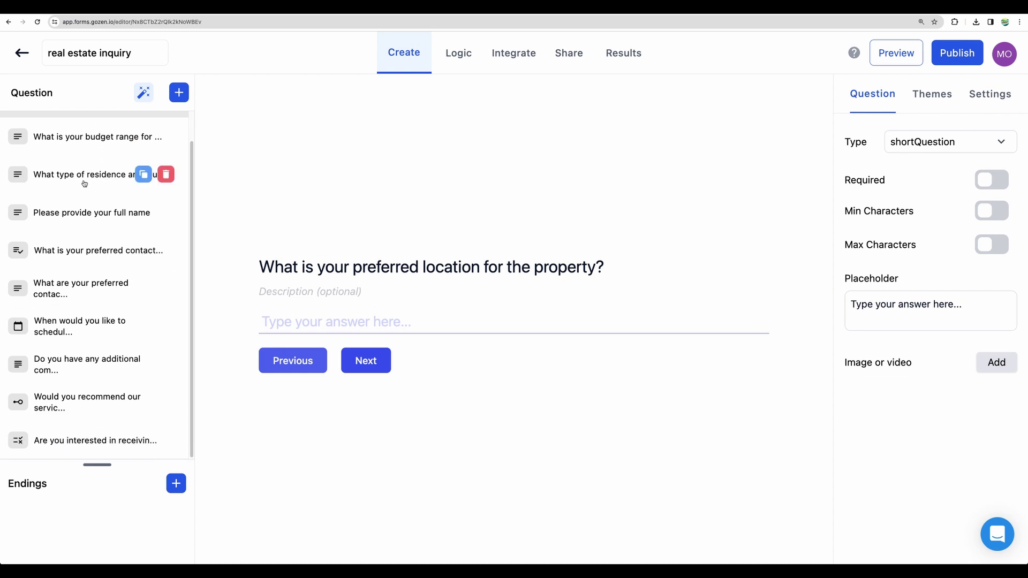
{"action": "scroll", "coordinate": [84, 183], "scroll_direction": "up", "scroll_amount": 1}
{"action": "left_click", "coordinate": [932, 94]}
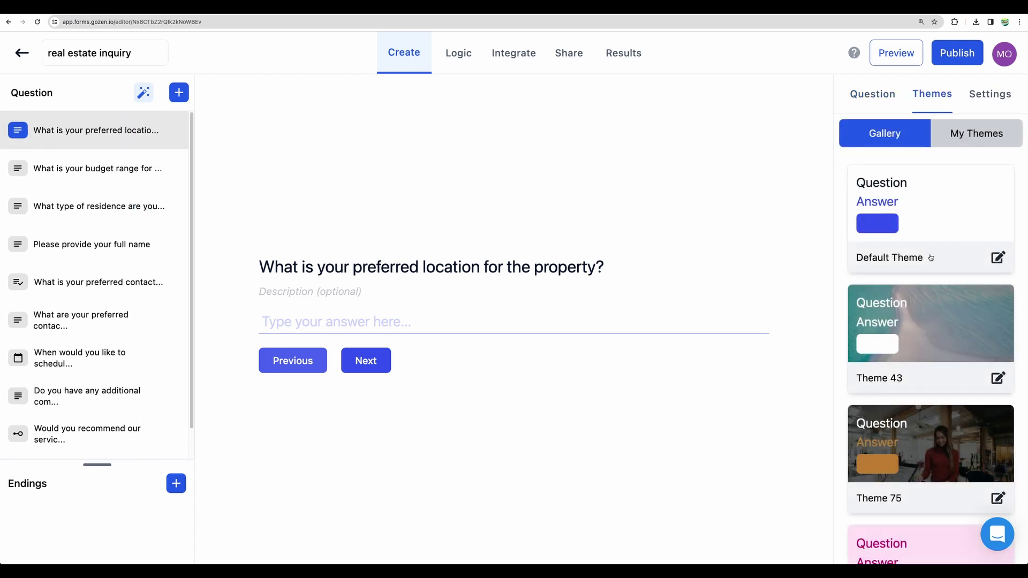
{"action": "scroll", "coordinate": [943, 317], "scroll_direction": "down", "scroll_amount": 5}
{"action": "scroll", "coordinate": [943, 317], "scroll_direction": "down", "scroll_amount": 10}
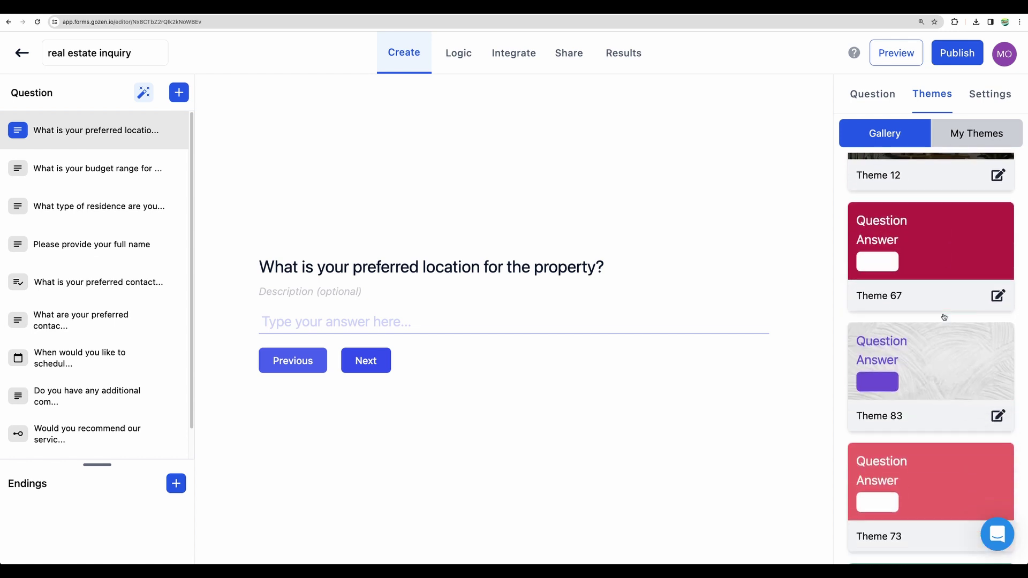
{"action": "scroll", "coordinate": [945, 316], "scroll_direction": "down", "scroll_amount": 8}
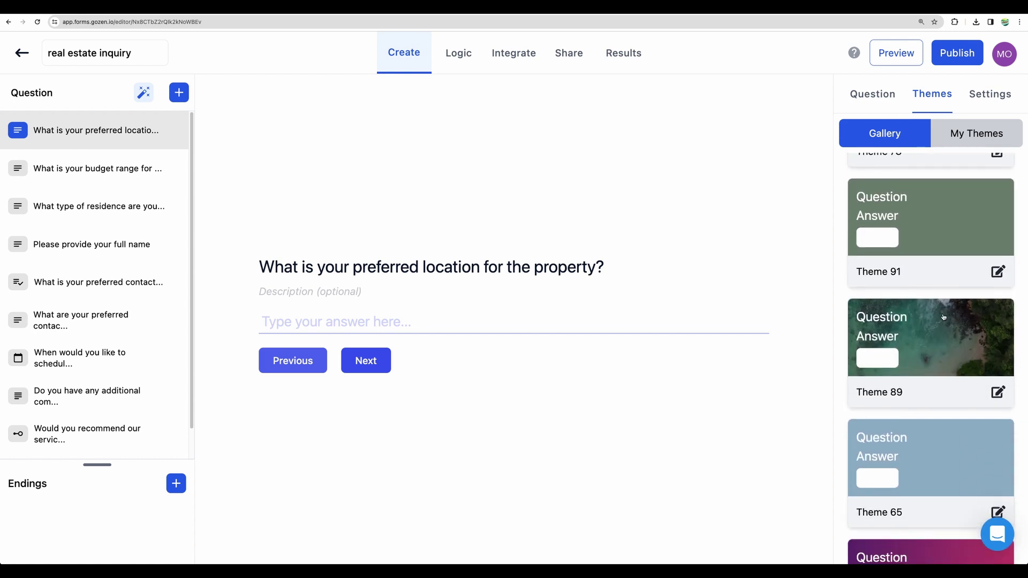
{"action": "left_click", "coordinate": [944, 205]}
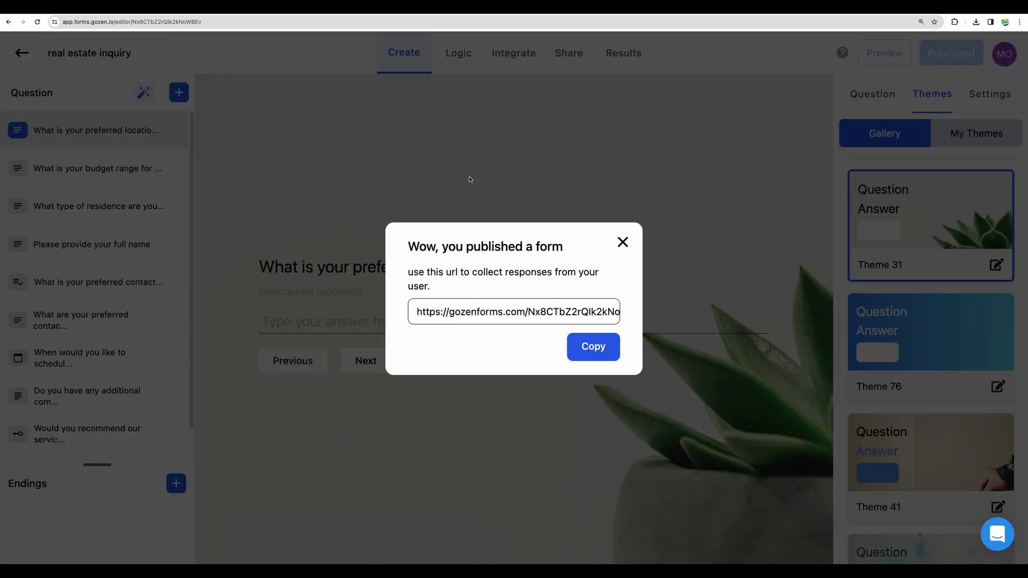
- Open the live form and advance through budget, residence, name and contact questions to the viewing date
{"action": "left_click", "coordinate": [590, 345]}
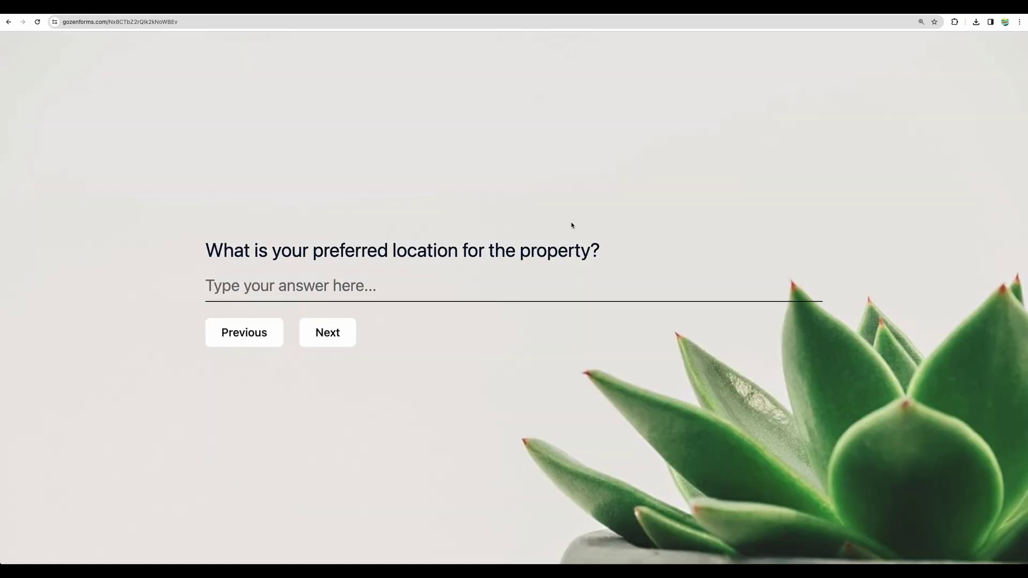
{"action": "left_click", "coordinate": [313, 334]}
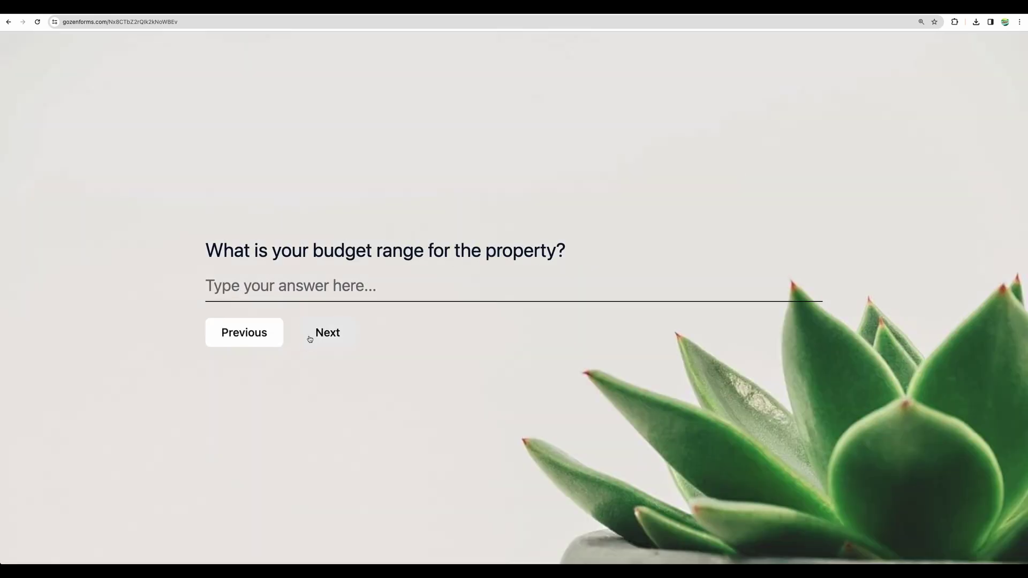
{"action": "left_click", "coordinate": [346, 332]}
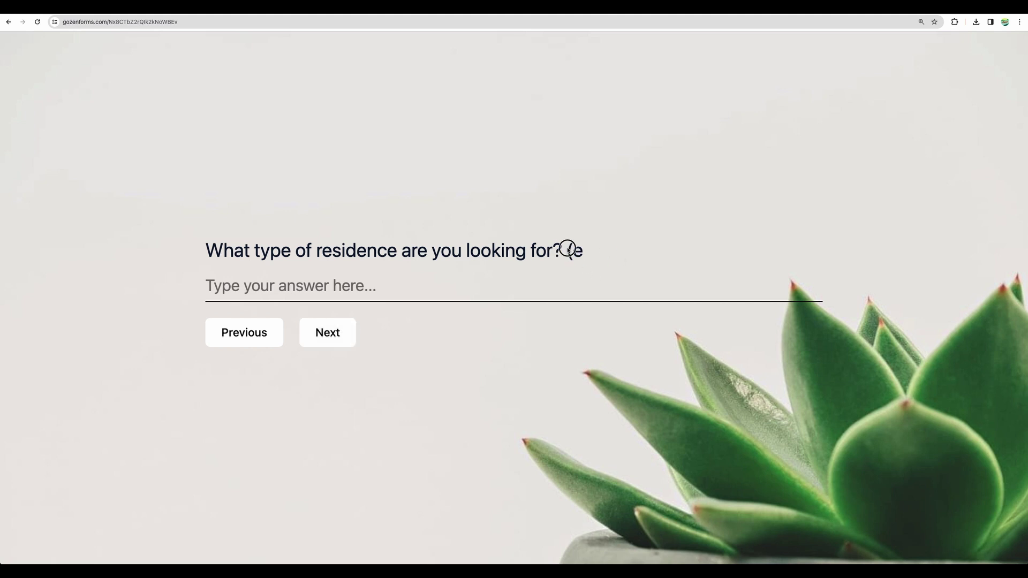
{"action": "left_click_drag", "start_coordinate": [557, 249], "coordinate": [601, 252]}
{"action": "left_click", "coordinate": [327, 336]}
{"action": "left_click_drag", "start_coordinate": [222, 250], "coordinate": [394, 252]}
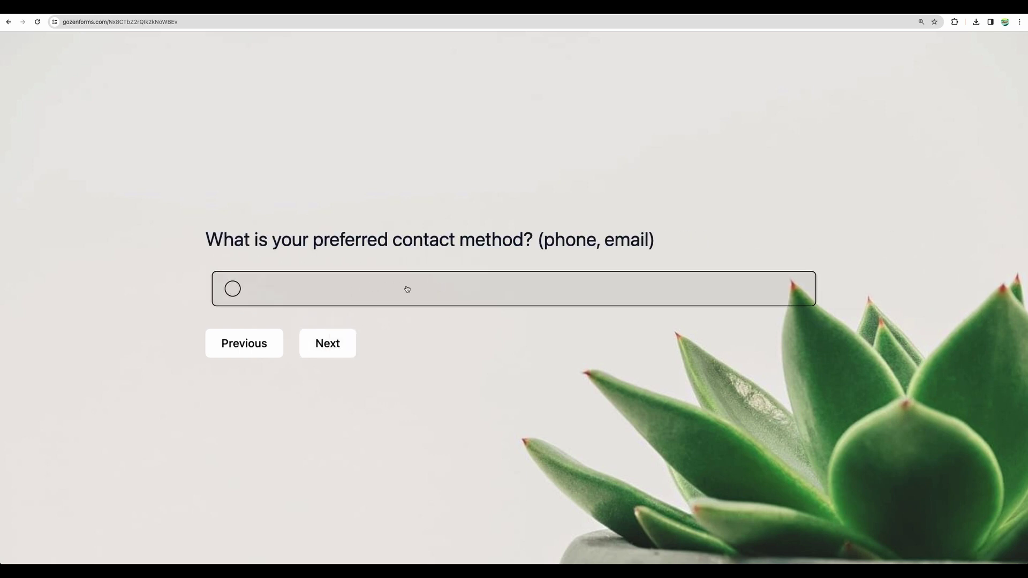
{"action": "left_click", "coordinate": [407, 289]}
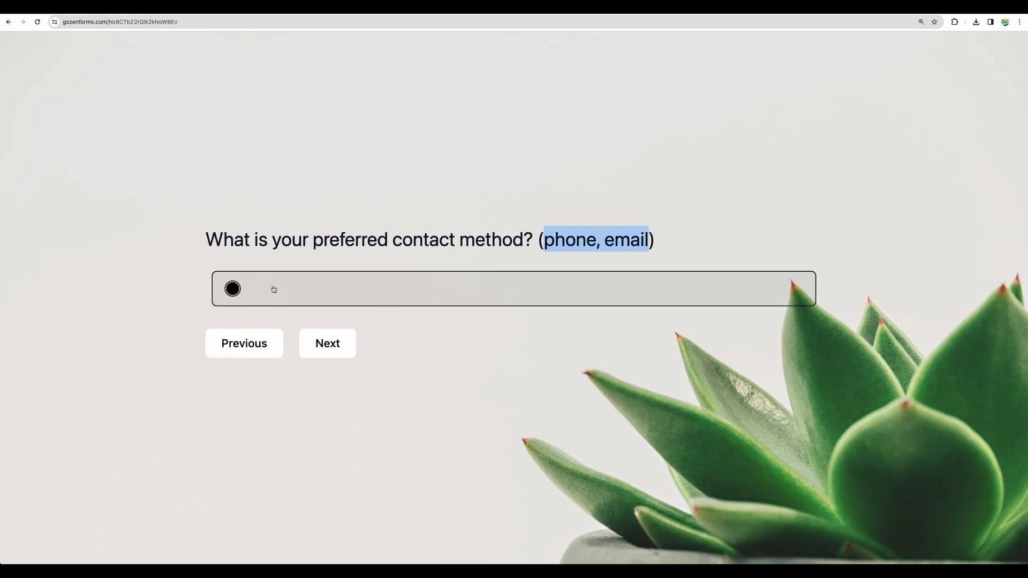
{"action": "left_click", "coordinate": [327, 341]}
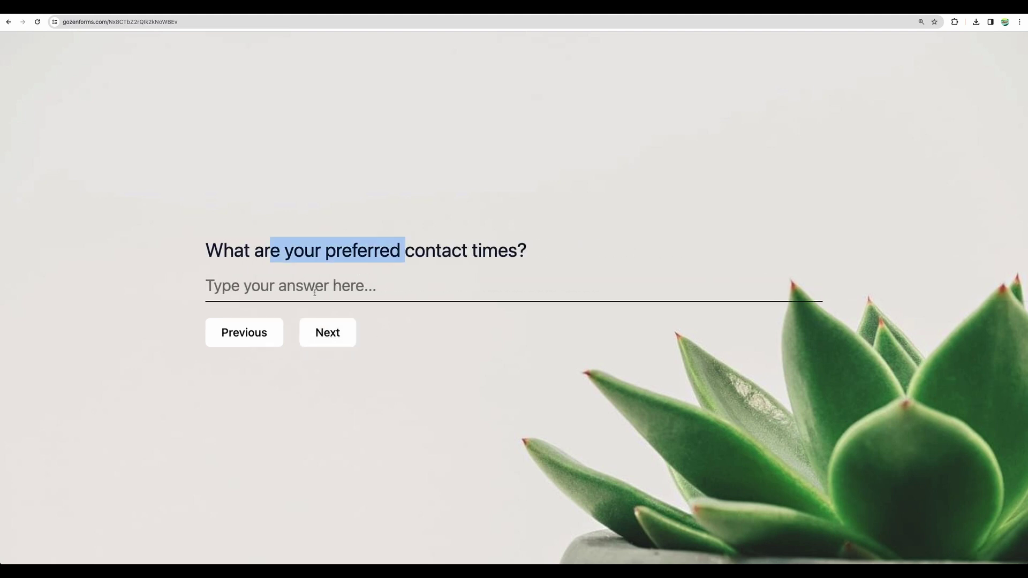
{"action": "left_click", "coordinate": [345, 333]}
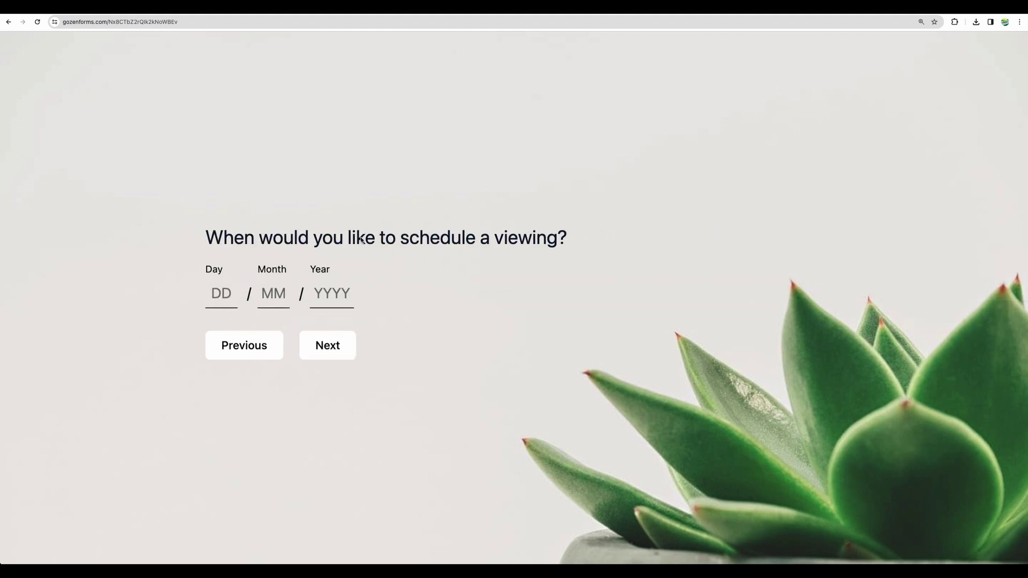
{"action": "left_click_drag", "start_coordinate": [349, 240], "coordinate": [452, 239]}
{"action": "left_click", "coordinate": [458, 239]}
- Enter 12/12/2024 in the Day, Month and Year viewing-date fields
{"action": "left_click", "coordinate": [221, 293]}
{"action": "left_click", "coordinate": [263, 294]}
{"action": "key", "text": "shift+Tab"}
{"action": "key", "text": "Tab"}
{"action": "key", "text": "Tab"}
{"action": "key", "text": "shift+Tab"}
{"action": "key", "text": "shift+Tab"}
{"action": "key", "text": "Tab"}
{"action": "key", "text": "Tab"}
{"action": "key", "text": "shift+Tab"}
{"action": "key", "text": "shift+Tab"}
{"action": "type", "text": "12"}
{"action": "left_click", "coordinate": [271, 298]}
{"action": "type", "text": "122024"}
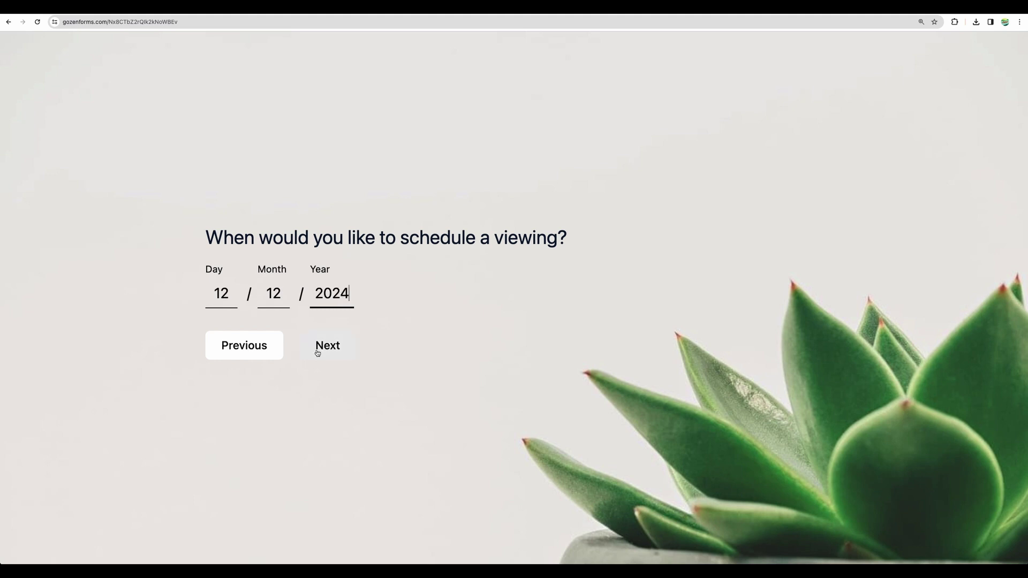
- Skip comments, rate the recommendation 7, answer Yes to property updates, and submit
{"action": "left_click", "coordinate": [319, 348]}
{"action": "left_click", "coordinate": [327, 333]}
{"action": "left_click", "coordinate": [633, 277]}
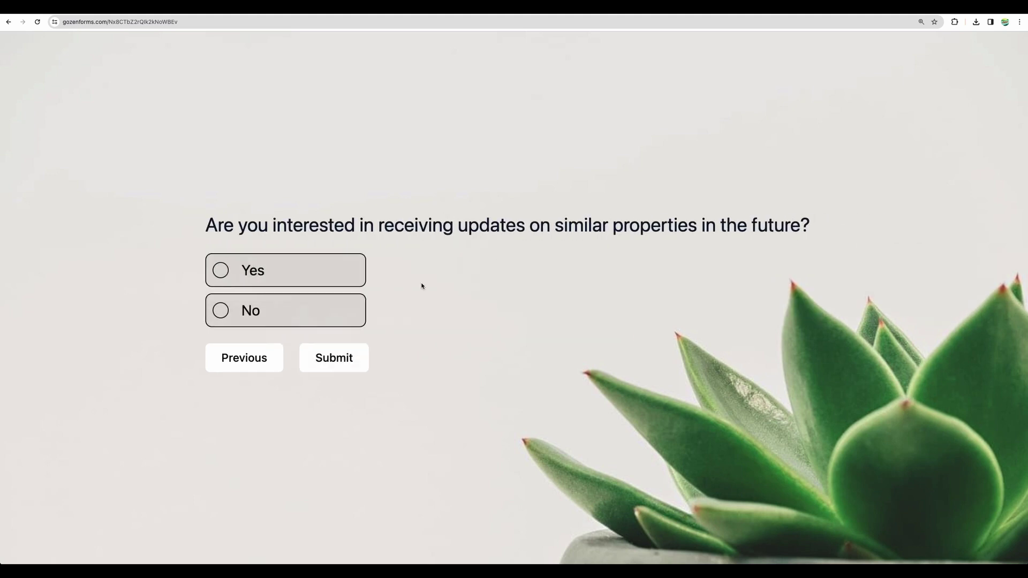
{"action": "left_click", "coordinate": [317, 267]}
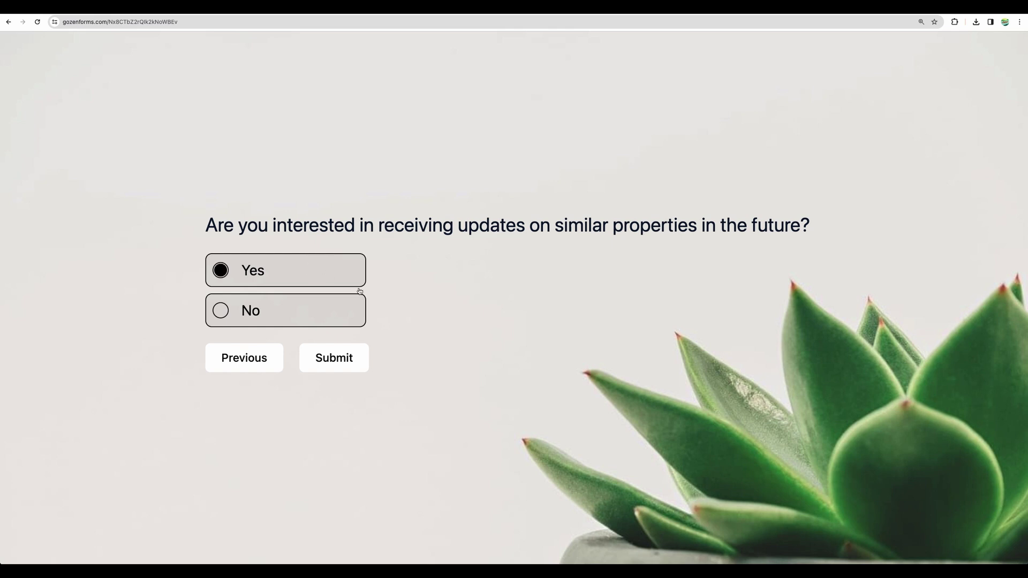
{"action": "left_click", "coordinate": [359, 358]}
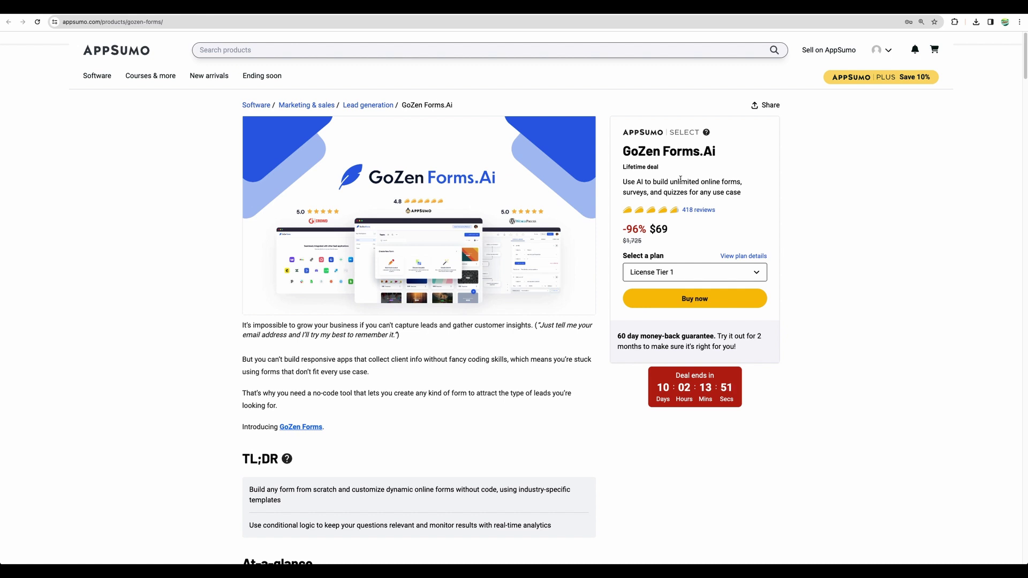
- Zoom the GoZen Forms.Ai deal page to 125% and scroll through its Overview, noting the Typeform alternative
{"action": "key", "text": "super+equal"}
{"action": "key", "text": "super+equal"}
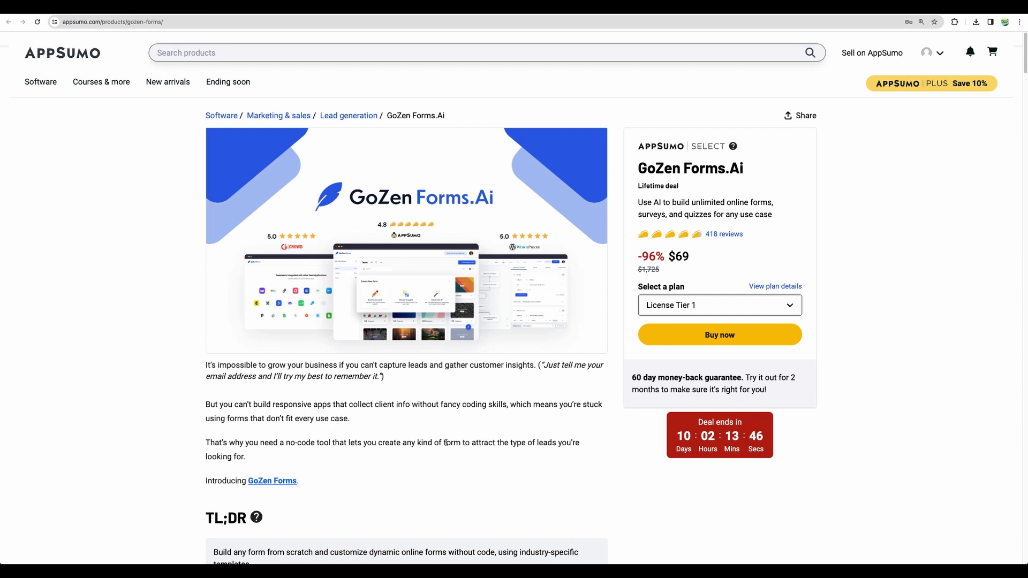
{"action": "scroll", "coordinate": [446, 444], "scroll_direction": "down", "scroll_amount": 5}
{"action": "left_click_drag", "start_coordinate": [485, 408], "coordinate": [431, 405]}
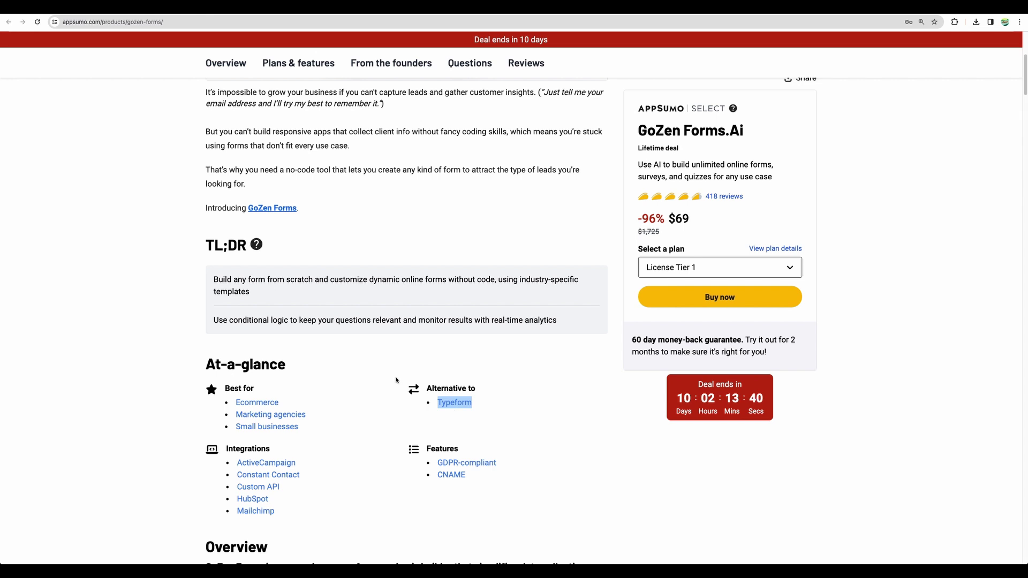
{"action": "scroll", "coordinate": [396, 380], "scroll_direction": "down", "scroll_amount": 8}
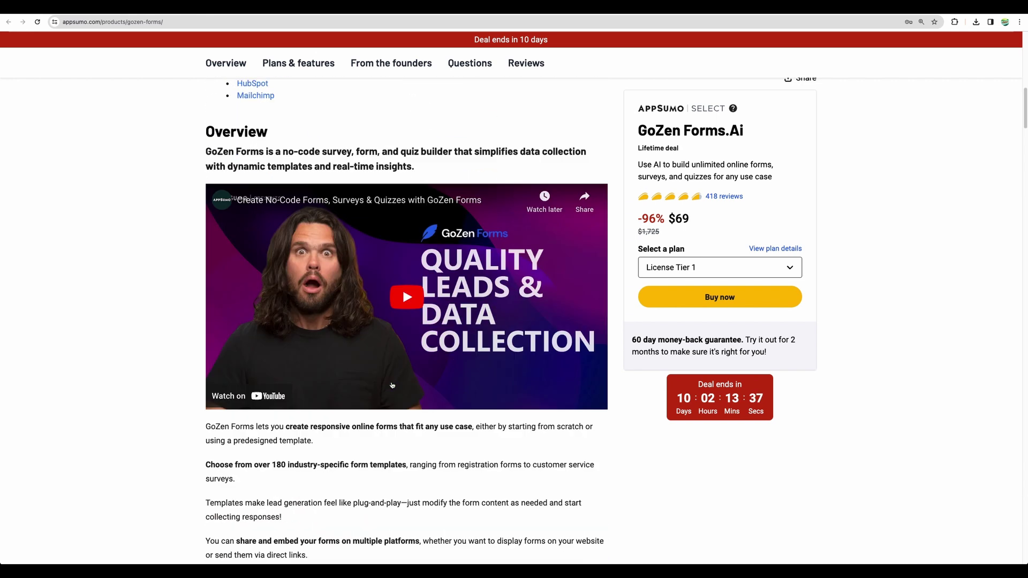
{"action": "scroll", "coordinate": [392, 385], "scroll_direction": "down", "scroll_amount": 8}
{"action": "scroll", "coordinate": [392, 382], "scroll_direction": "down", "scroll_amount": 3}
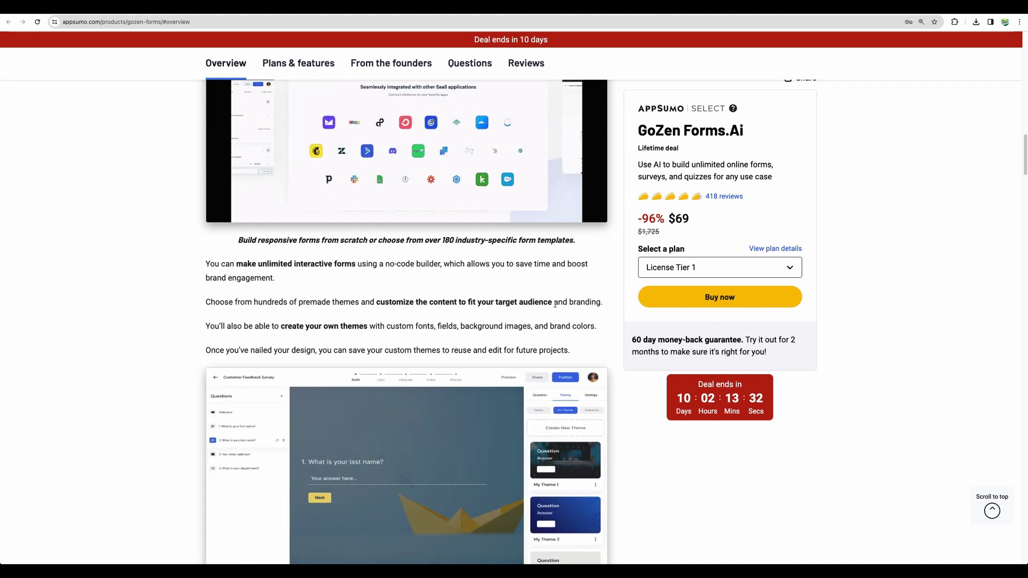
{"action": "scroll", "coordinate": [608, 384], "scroll_direction": "down", "scroll_amount": 3}
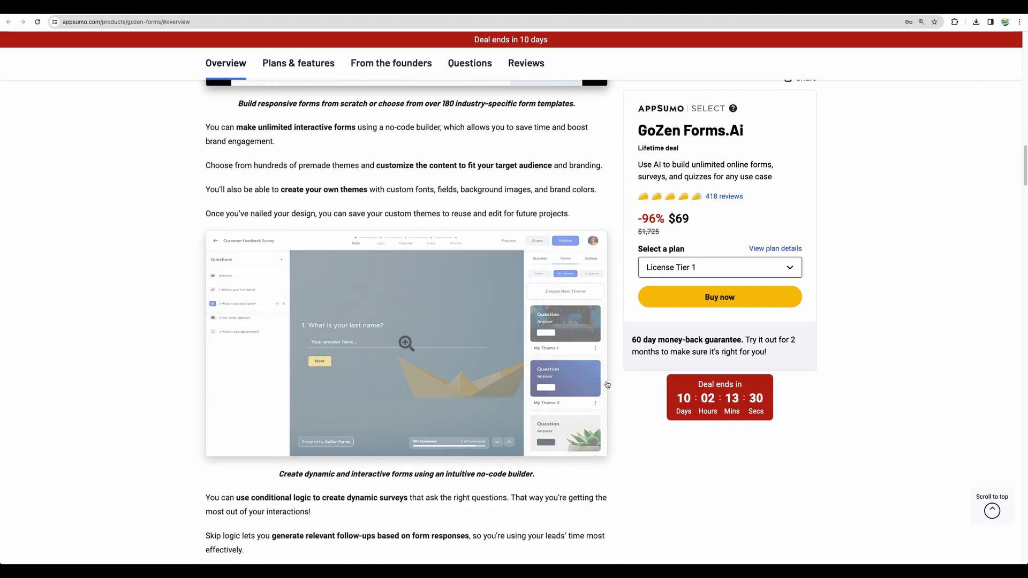
{"action": "scroll", "coordinate": [607, 385], "scroll_direction": "down", "scroll_amount": 3}
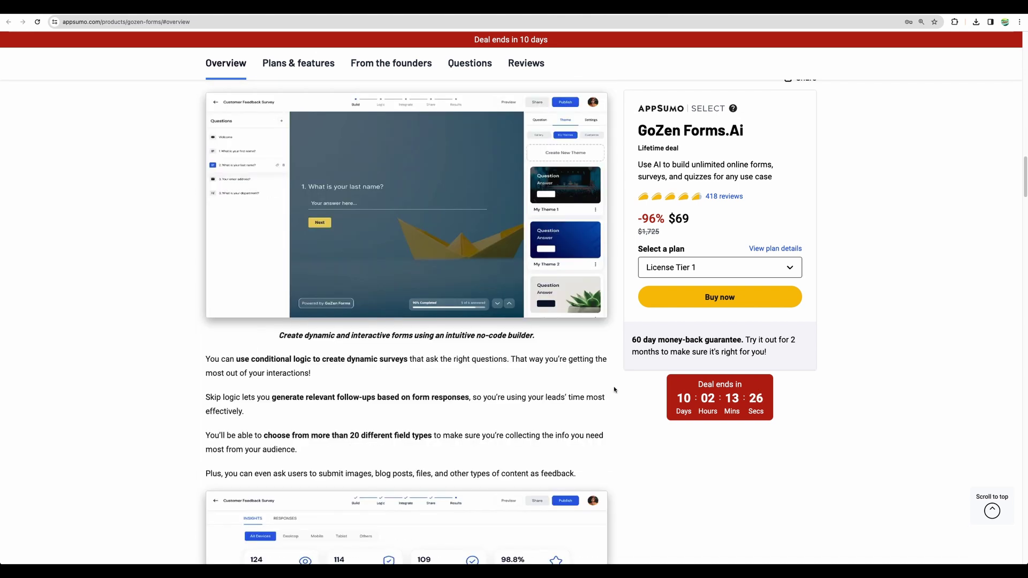
{"action": "scroll", "coordinate": [614, 390], "scroll_direction": "down", "scroll_amount": 3}
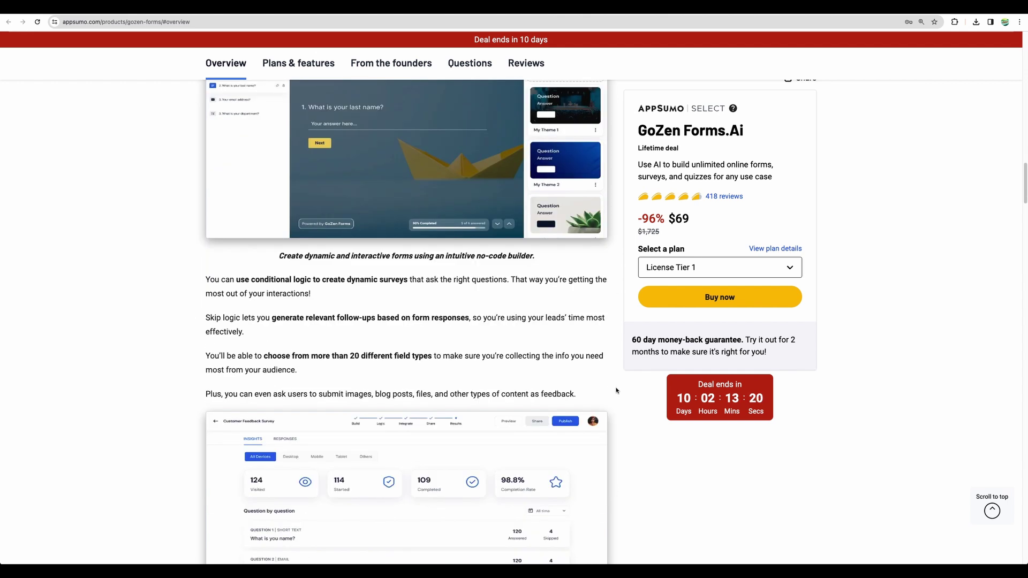
{"action": "scroll", "coordinate": [616, 393], "scroll_direction": "down", "scroll_amount": 3}
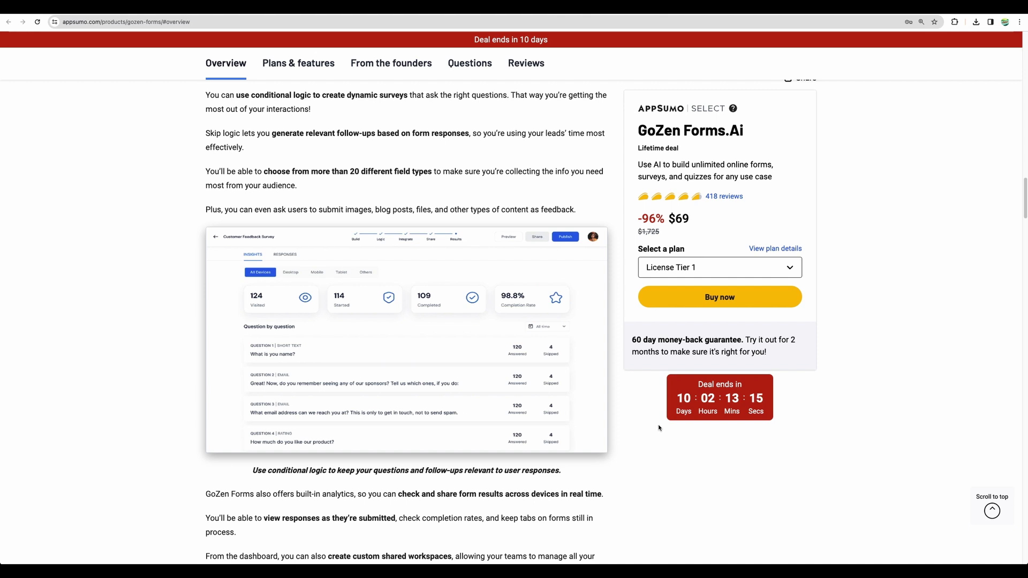
{"action": "left_click", "coordinate": [603, 409]}
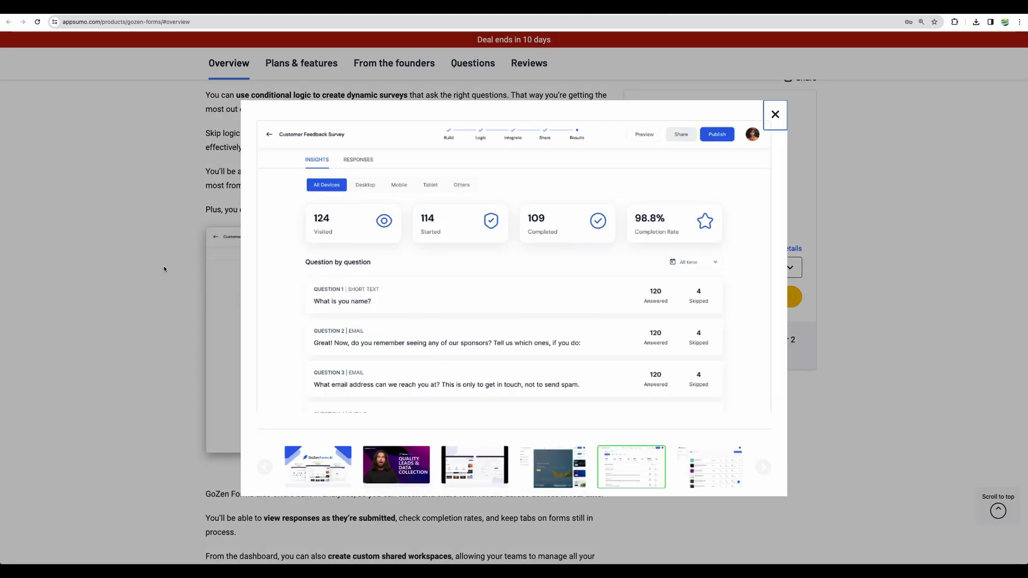
{"action": "left_click", "coordinate": [164, 269]}
{"action": "scroll", "coordinate": [165, 273], "scroll_direction": "down", "scroll_amount": 10}
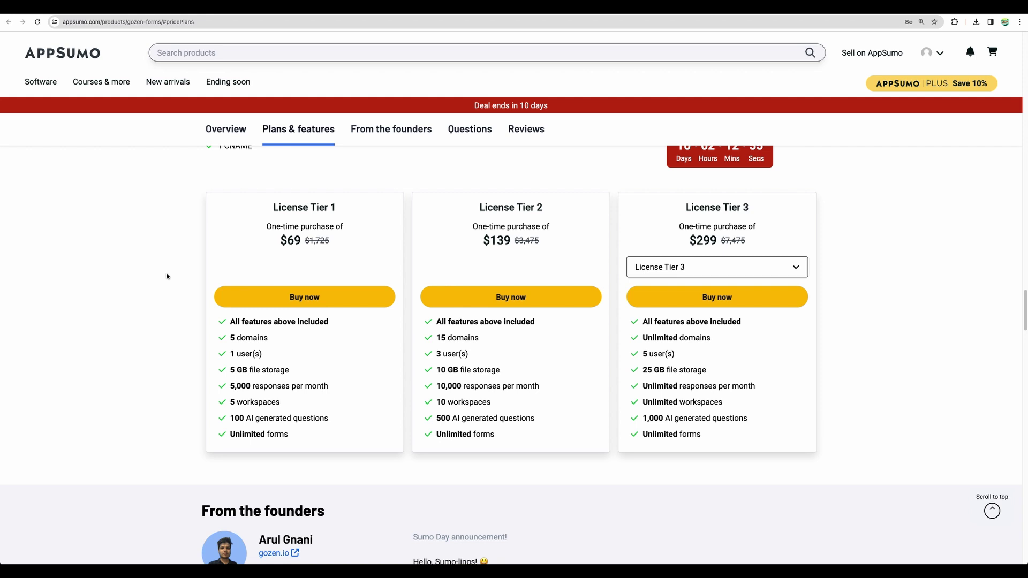
{"action": "scroll", "coordinate": [377, 278], "scroll_direction": "up", "scroll_amount": 15}
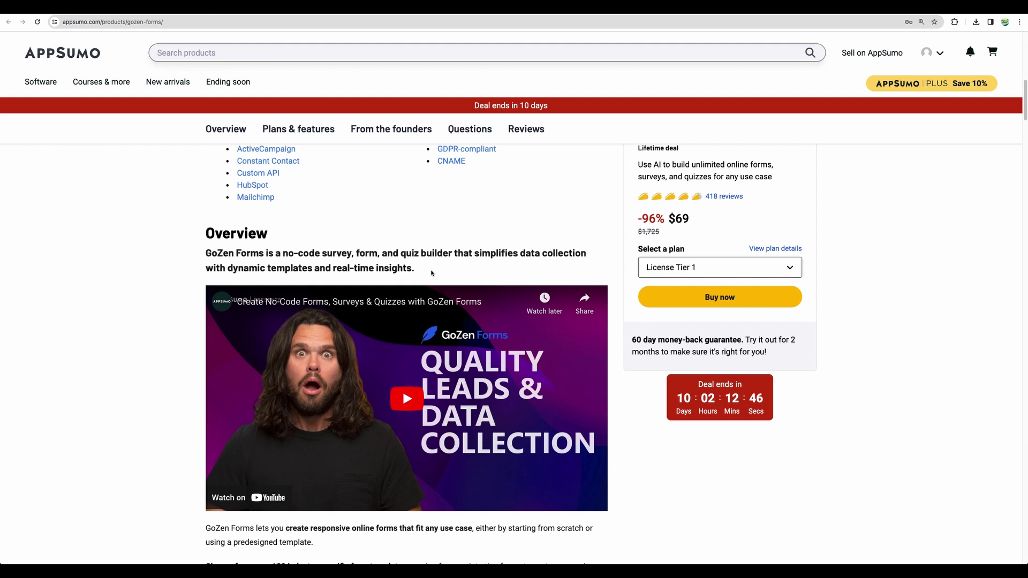
{"action": "scroll", "coordinate": [432, 273], "scroll_direction": "up", "scroll_amount": 10}
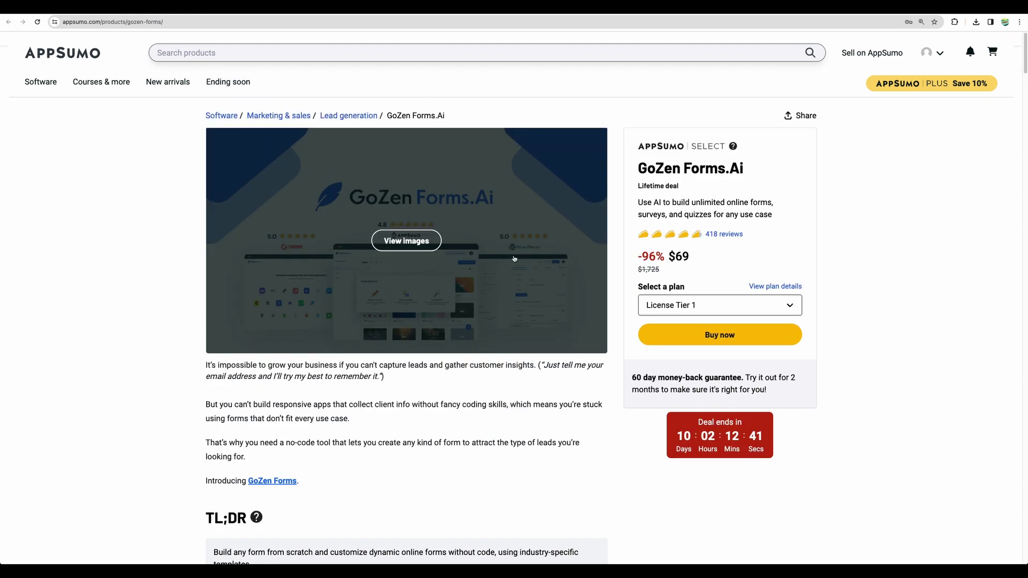